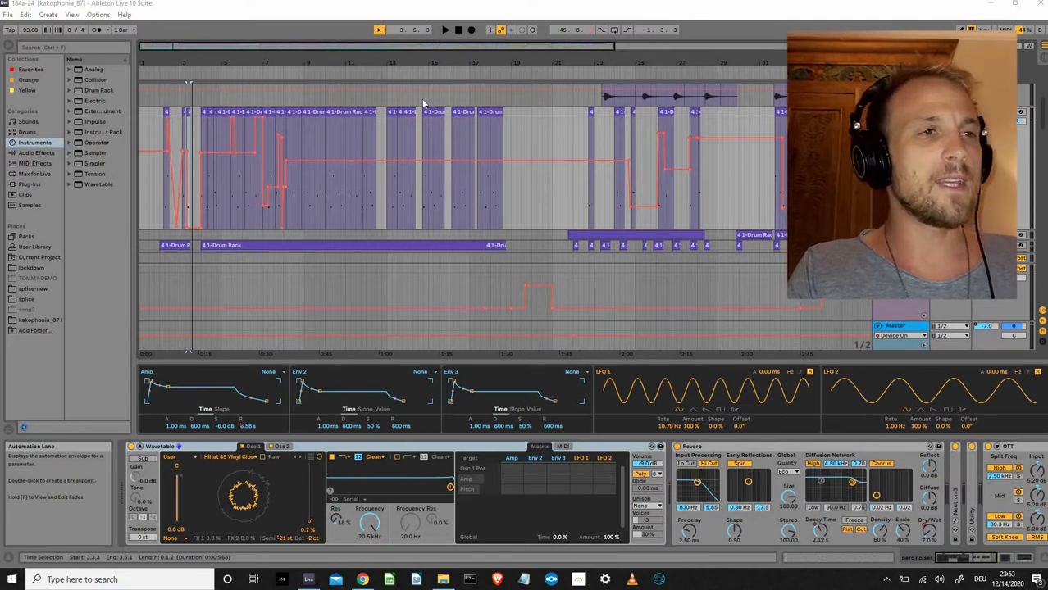
- Play back the drum rack passage around bars 3 to 5 and open the notes of the clip starting at bar 4
{"action": "left_click", "coordinate": [445, 30]}
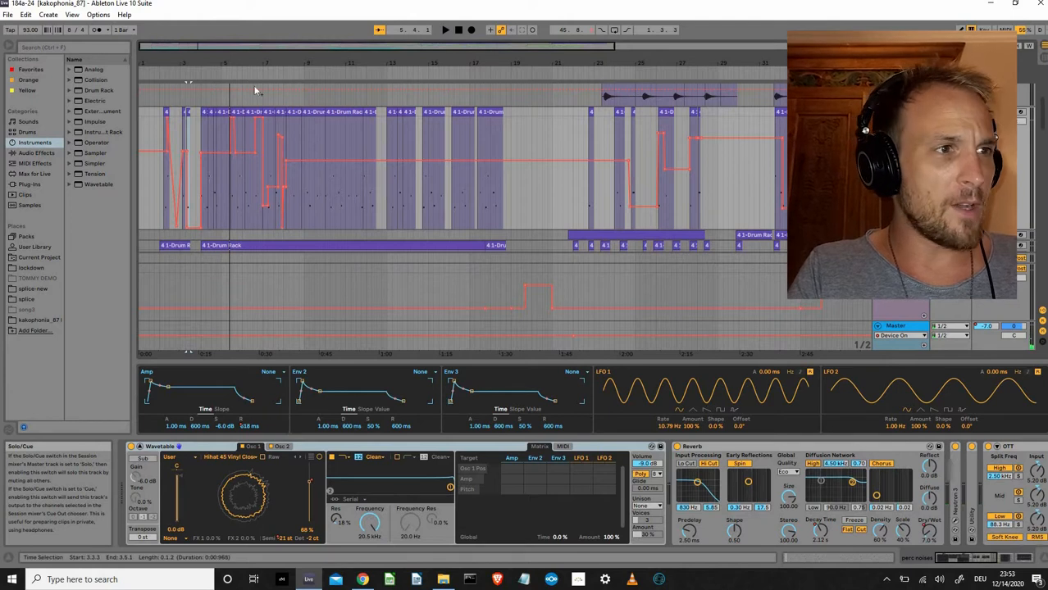
{"action": "left_click", "coordinate": [203, 111]}
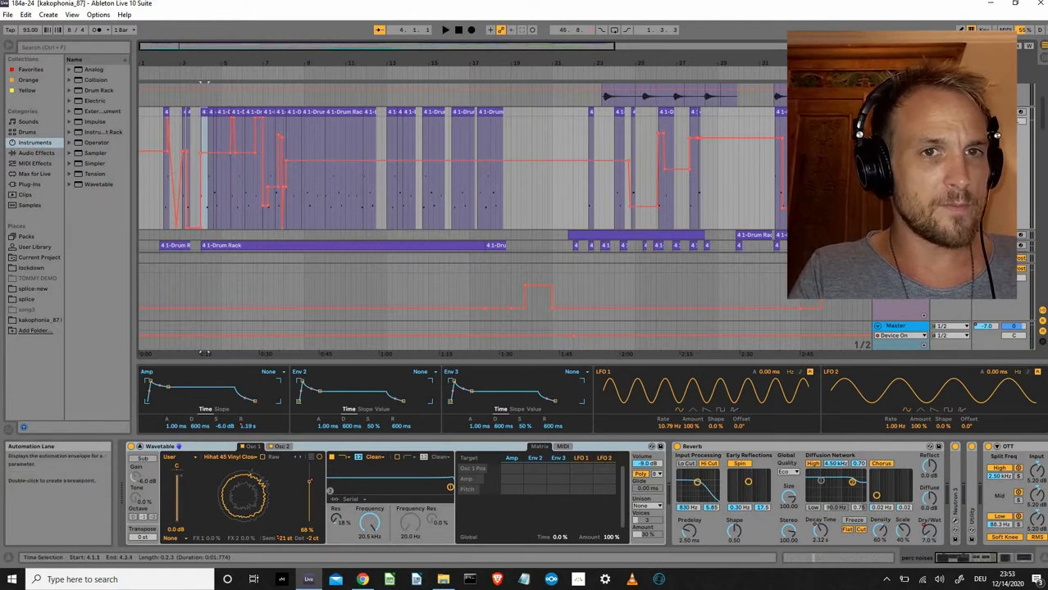
{"action": "key", "text": "space"}
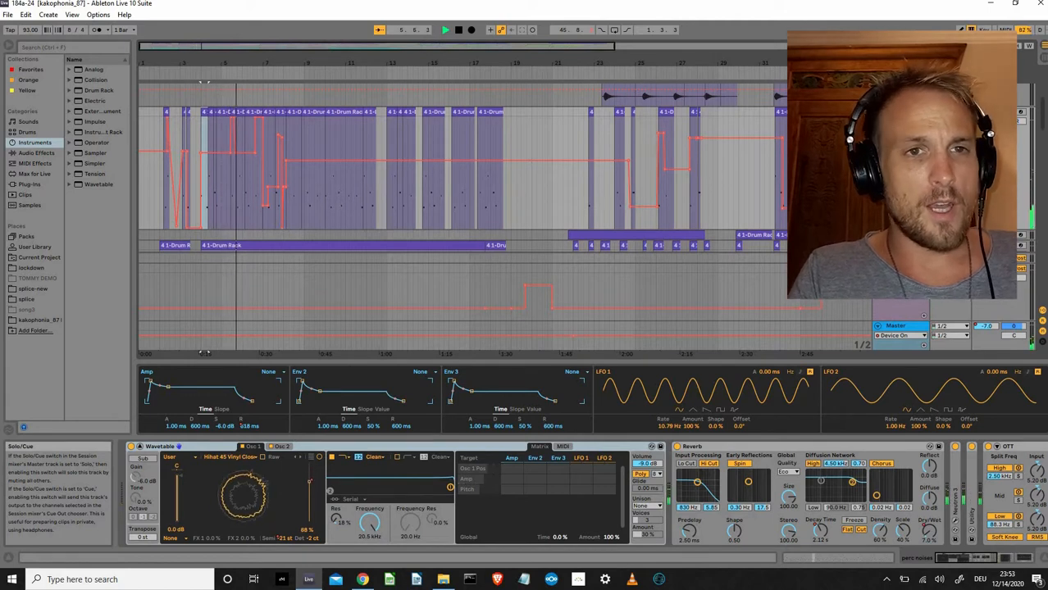
{"action": "key", "text": "space"}
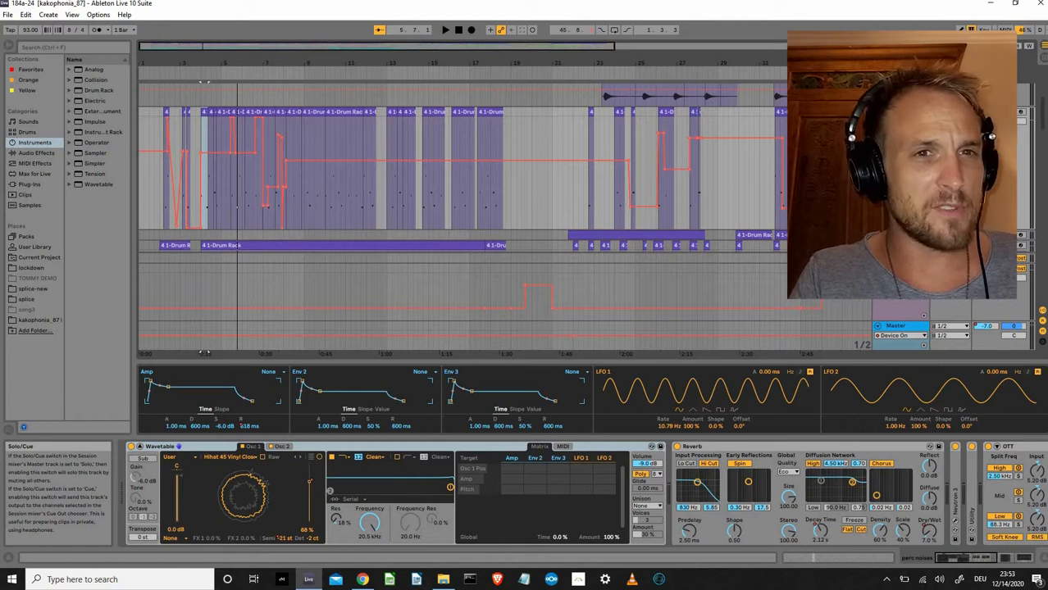
{"action": "left_click", "coordinate": [205, 82]}
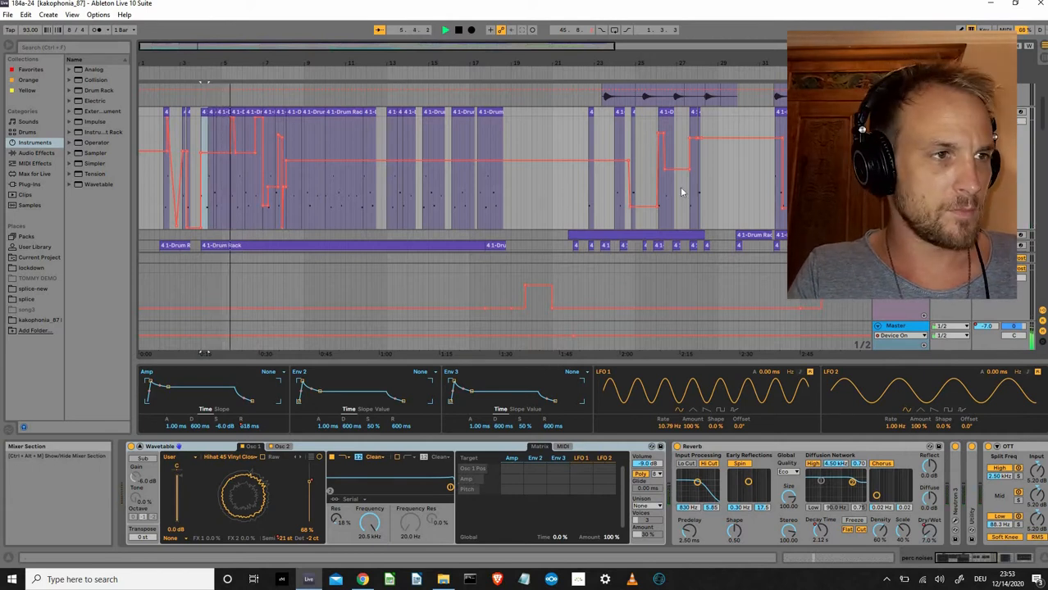
{"action": "key", "text": "space"}
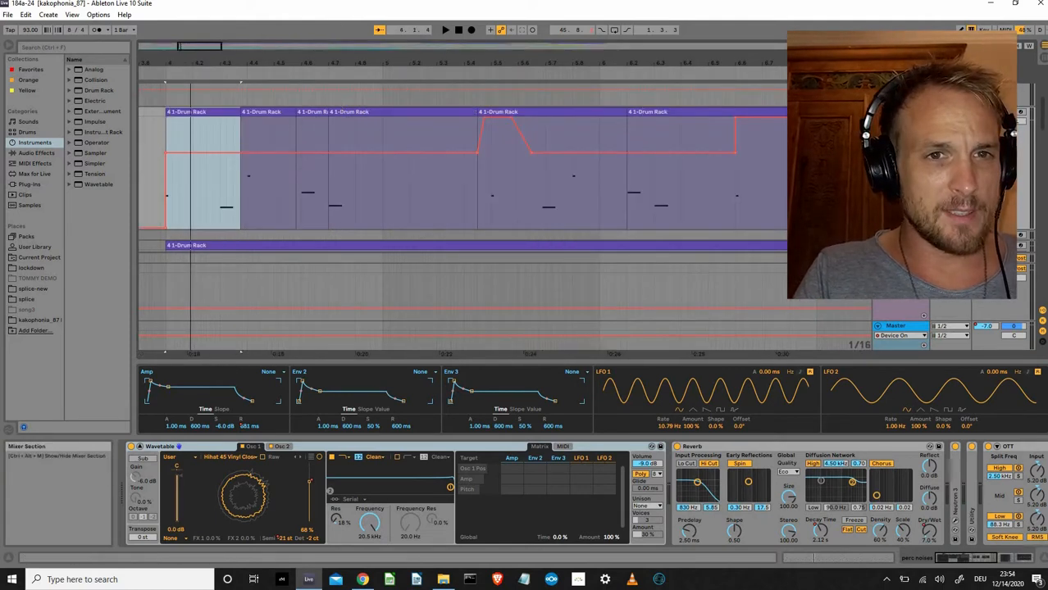
{"action": "key", "text": "space"}
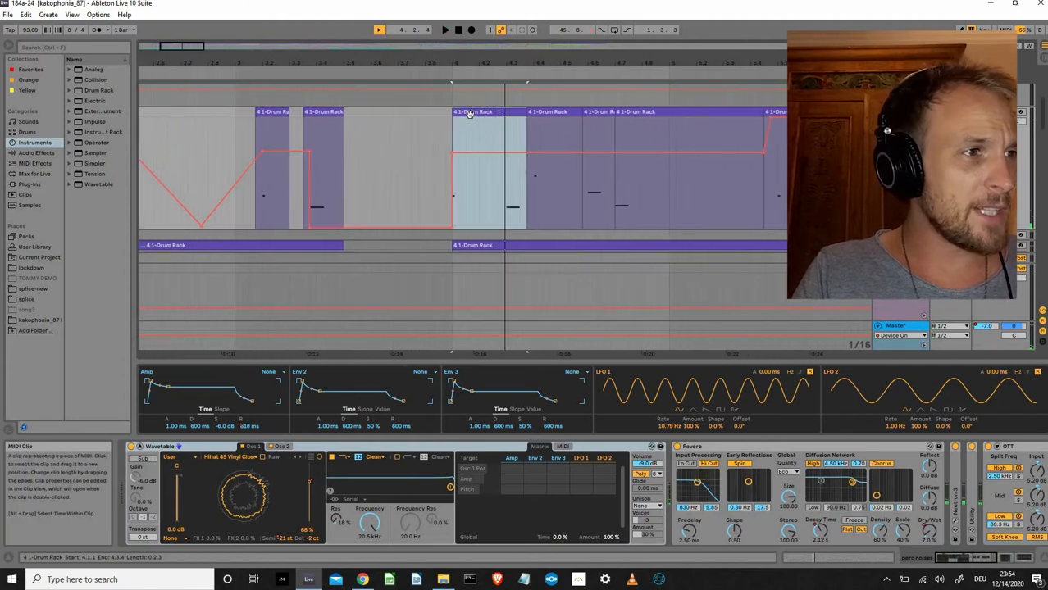
{"action": "double_click", "coordinate": [469, 114]}
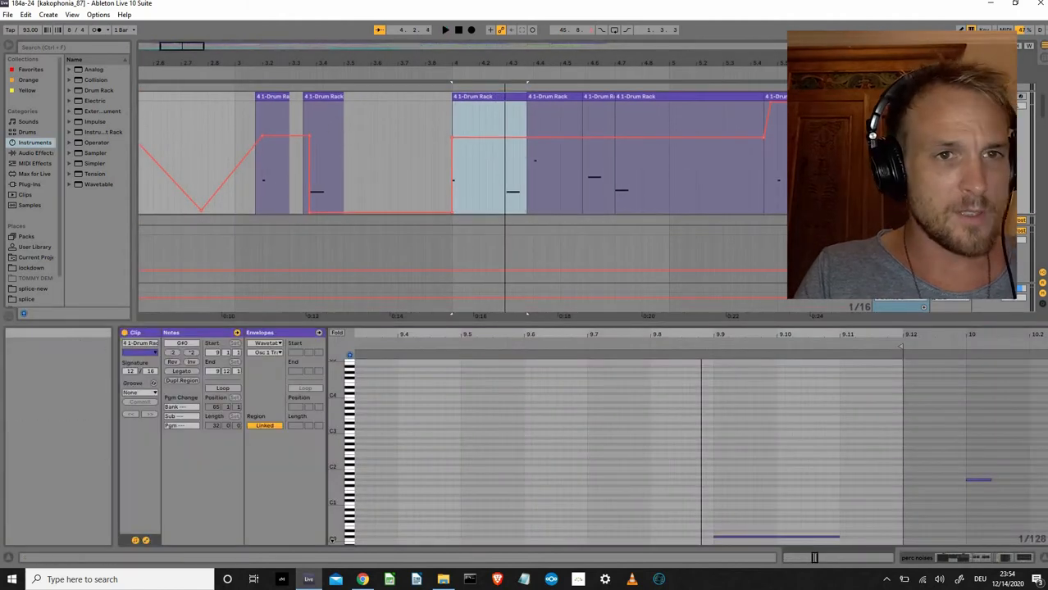
- Search the samples for "hihat 45" and load the matching hi-hat WAV file into Wavetable's first oscillator
{"action": "double_click", "coordinate": [899, 97]}
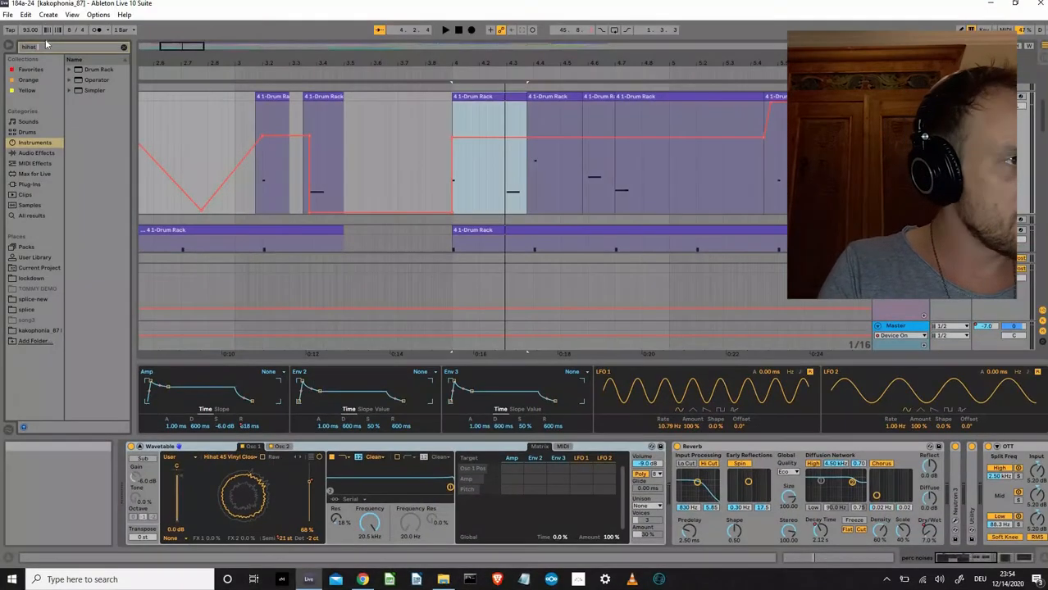
{"action": "type", "text": "45"}
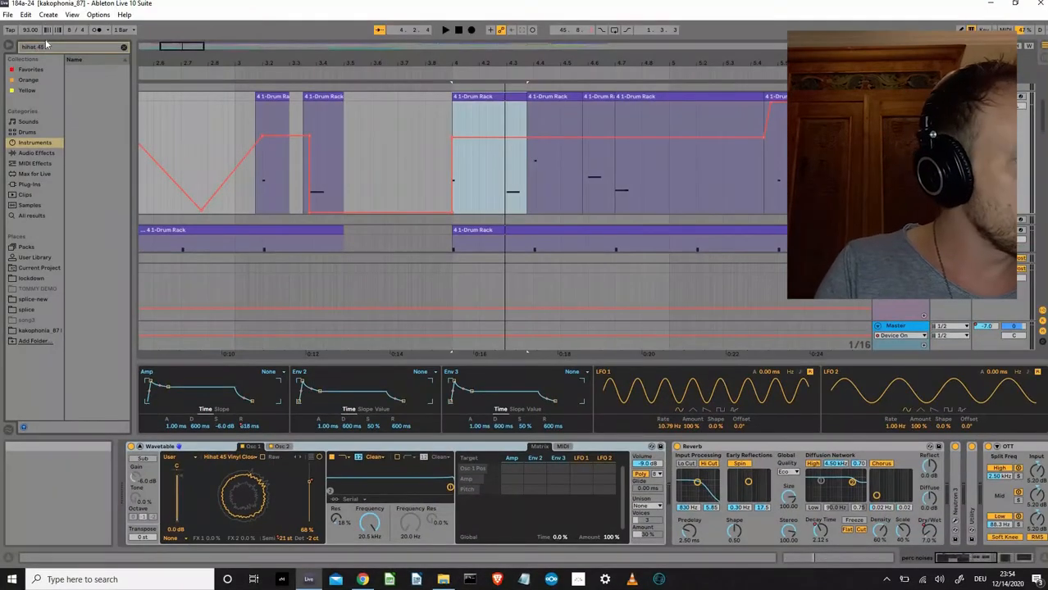
{"action": "left_click", "coordinate": [28, 206]}
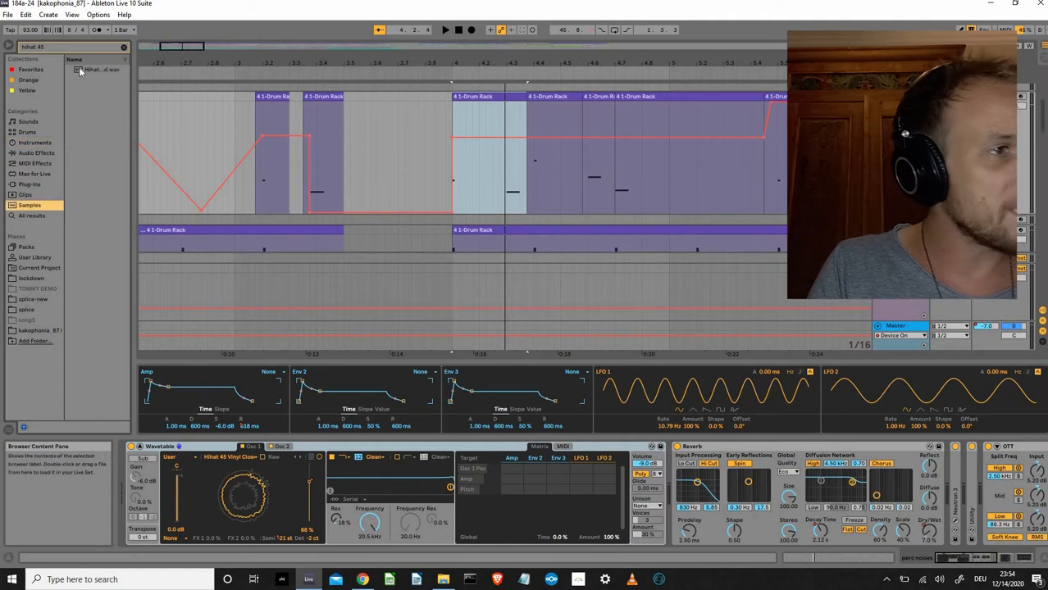
{"action": "left_click", "coordinate": [78, 71]}
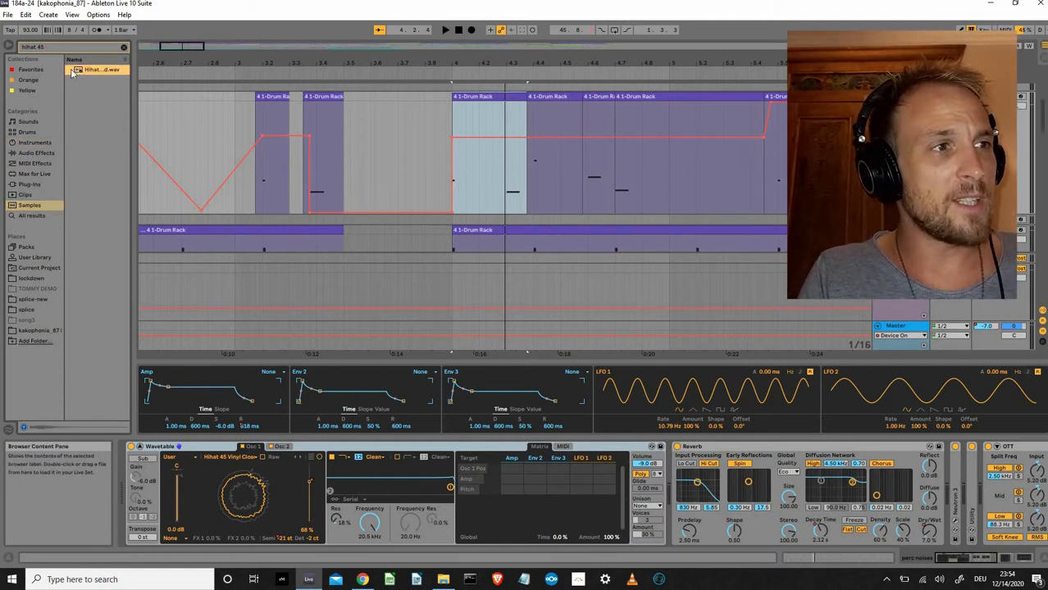
{"action": "left_click_drag", "start_coordinate": [82, 71], "coordinate": [197, 445]}
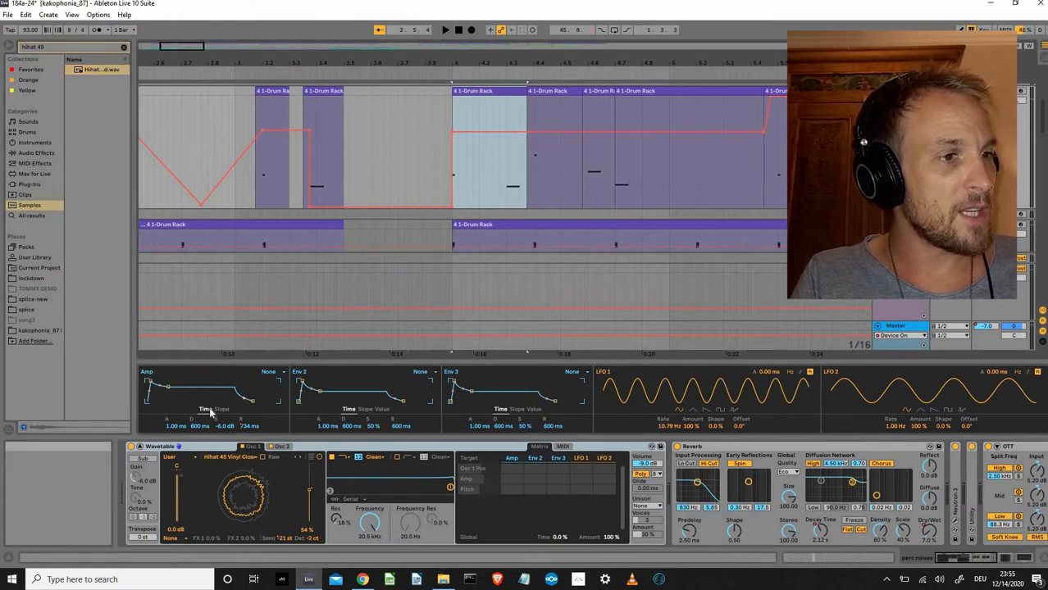
- Play the clip starting at bar 4 and select the low C#0 note in its note editor
{"action": "key", "text": "space"}
{"action": "key", "text": "space"}
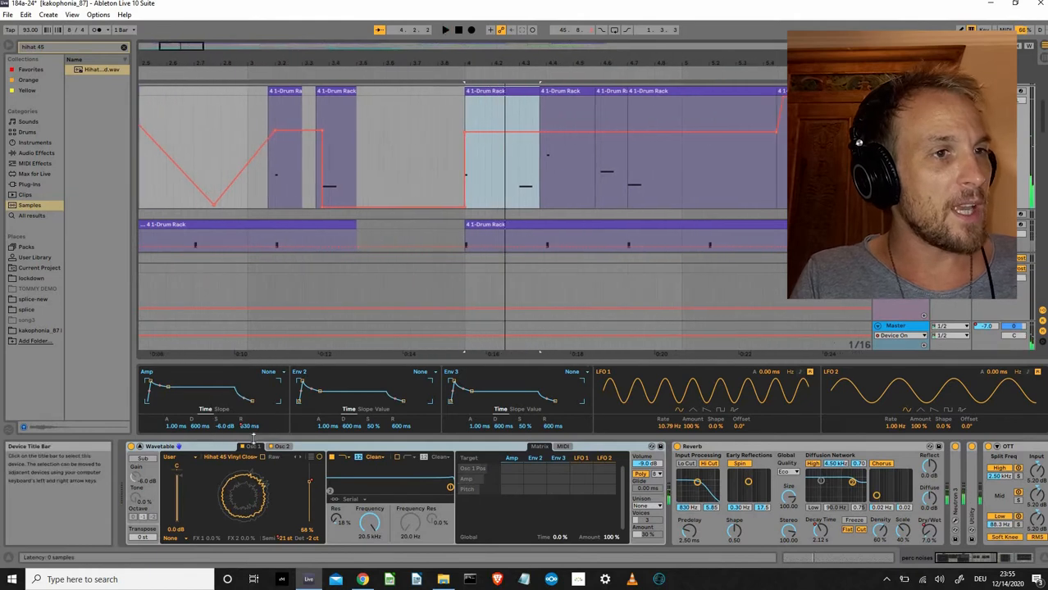
{"action": "double_click", "coordinate": [492, 93]}
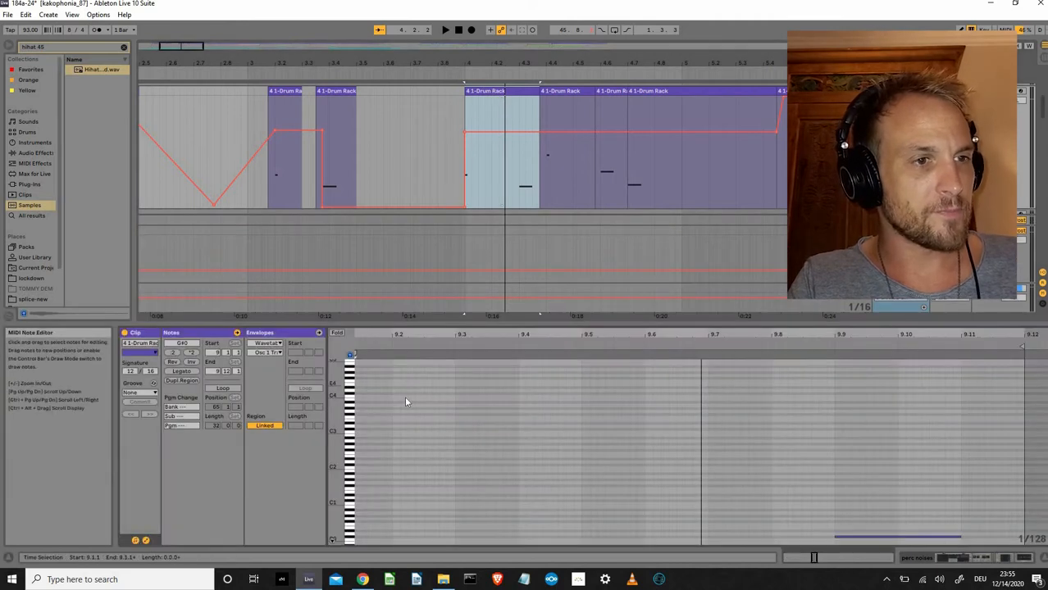
{"action": "scroll", "coordinate": [410, 402], "scroll_direction": "up", "scroll_amount": 10}
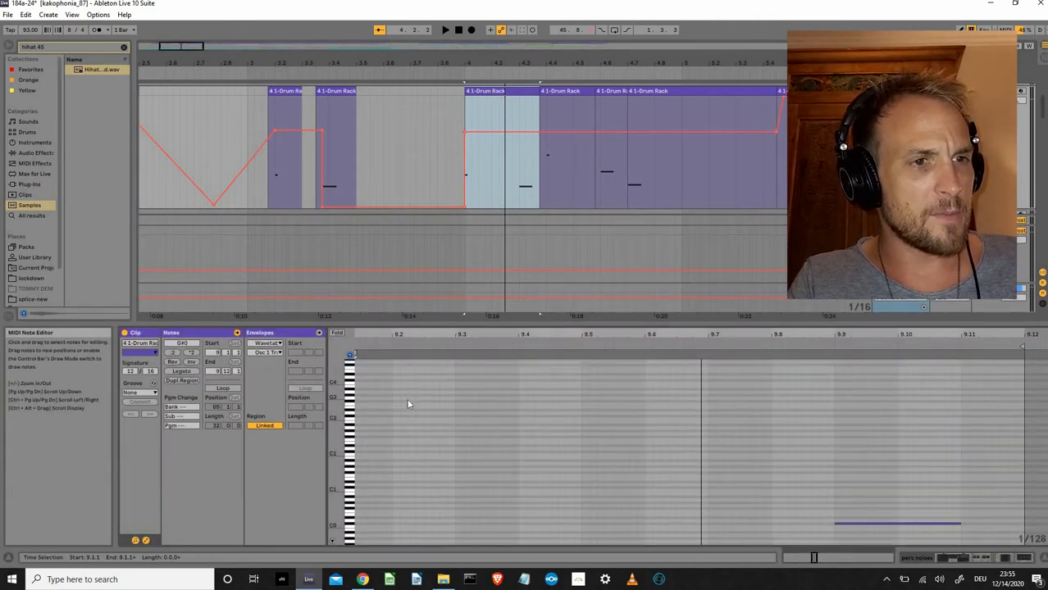
{"action": "scroll", "coordinate": [480, 412], "scroll_direction": "down", "scroll_amount": 10}
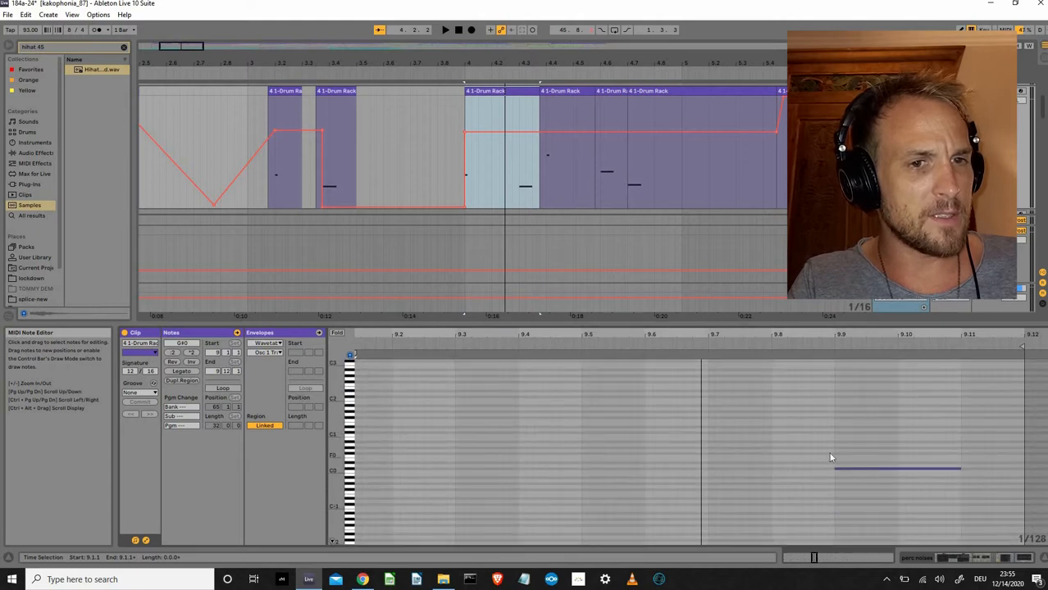
{"action": "mouse_move", "coordinate": [830, 458]}
{"action": "left_mouse_down"}
{"action": "mouse_move", "coordinate": [856, 502]}
{"action": "mouse_move", "coordinate": [798, 424]}
{"action": "mouse_move", "coordinate": [843, 486]}
{"action": "mouse_move", "coordinate": [835, 474]}
{"action": "left_mouse_up"}
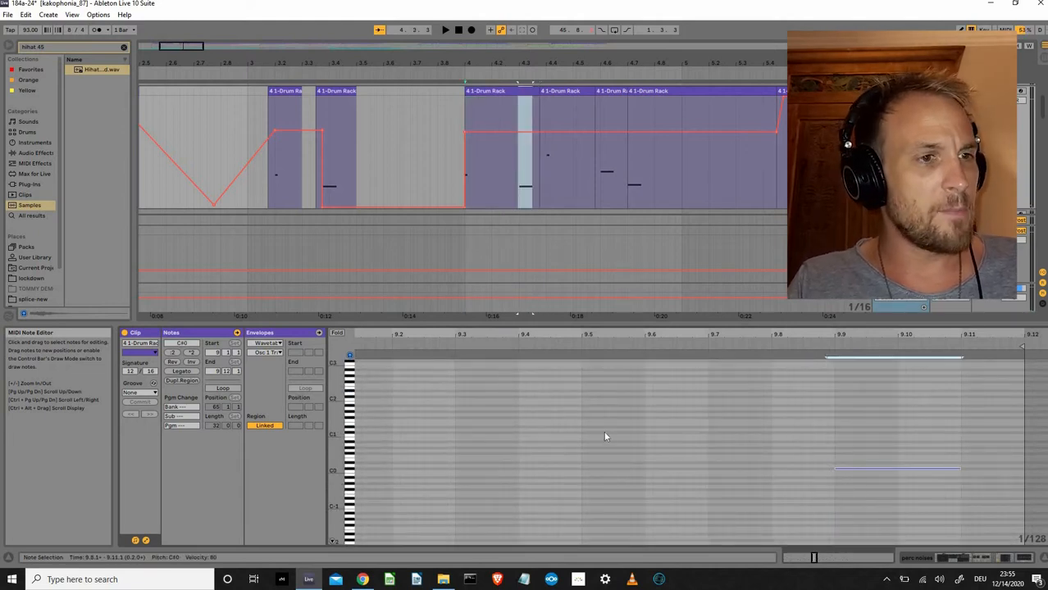
- Select the short G#0 note at the very start of the bar 4 clip
{"action": "scroll", "coordinate": [600, 415], "scroll_direction": "up", "scroll_amount": 10}
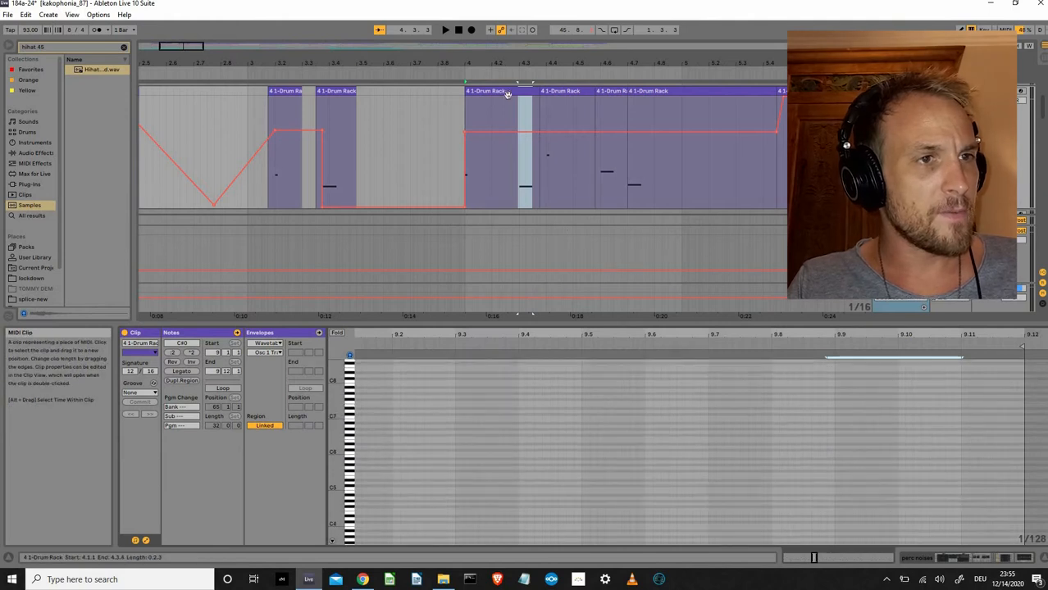
{"action": "left_click", "coordinate": [508, 95]}
{"action": "scroll", "coordinate": [464, 428], "scroll_direction": "down", "scroll_amount": 10}
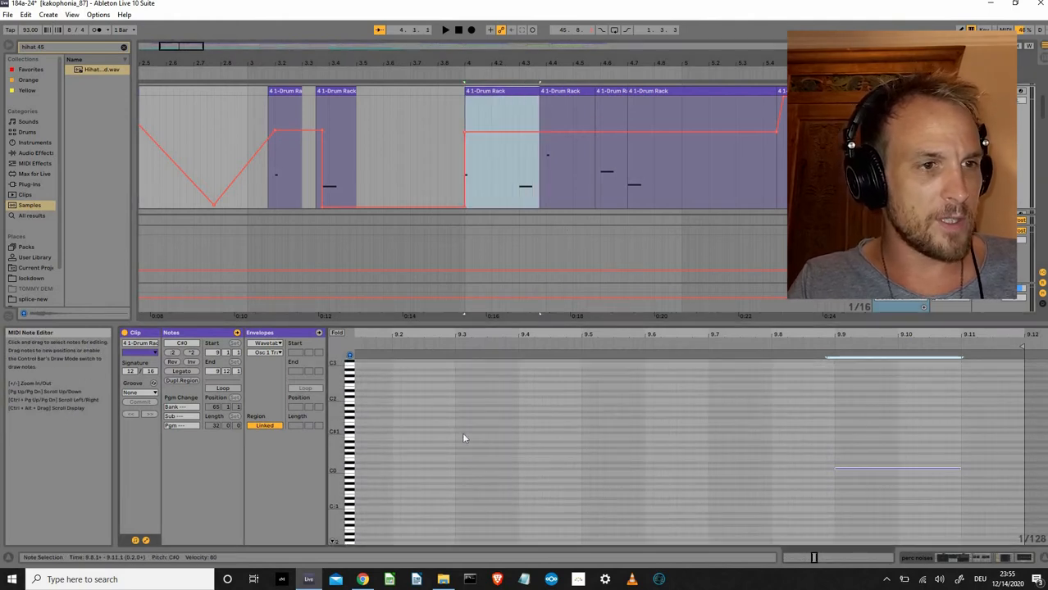
{"action": "left_click", "coordinate": [464, 434]}
{"action": "scroll", "coordinate": [464, 434], "scroll_direction": "down", "scroll_amount": 3}
{"action": "left_click_drag", "start_coordinate": [441, 431], "coordinate": [424, 461]}
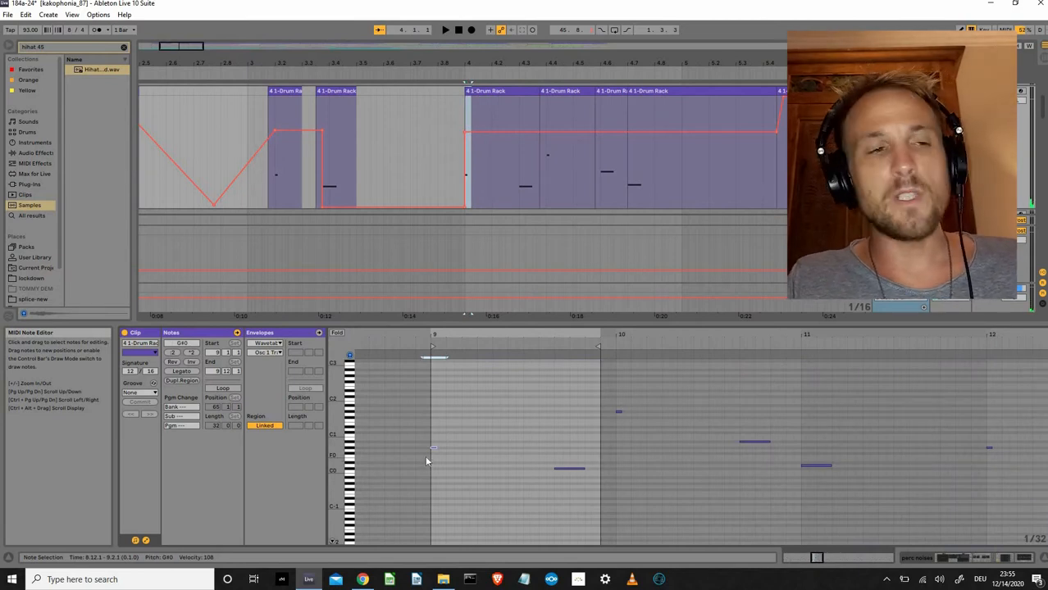
- Audition high, middle and low keys on the piano roll to compare how the sound changes with pitch
{"action": "left_click", "coordinate": [350, 377]}
{"action": "left_click", "coordinate": [350, 441]}
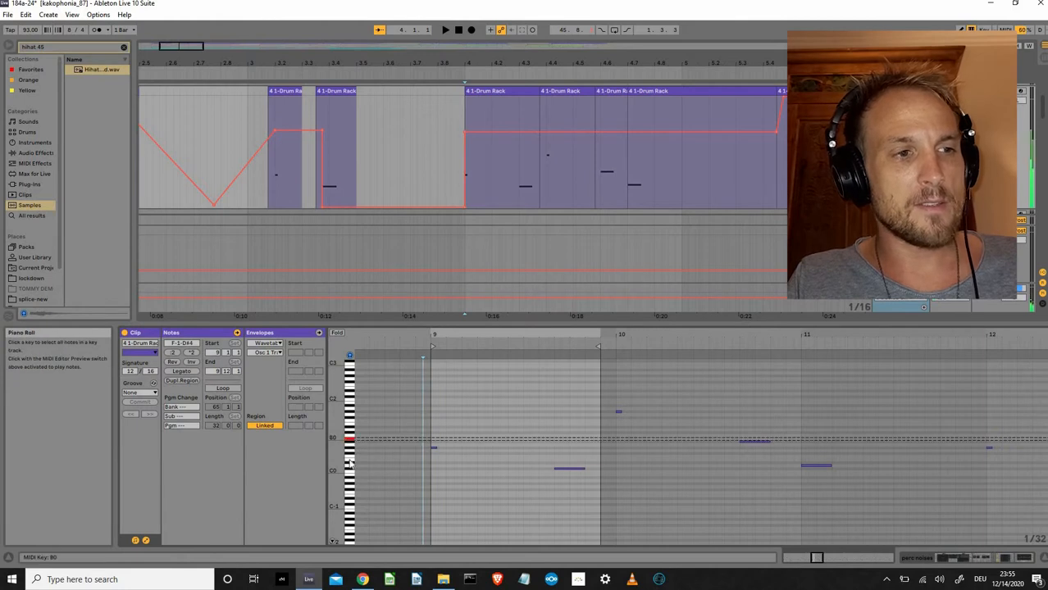
{"action": "left_click", "coordinate": [350, 497]}
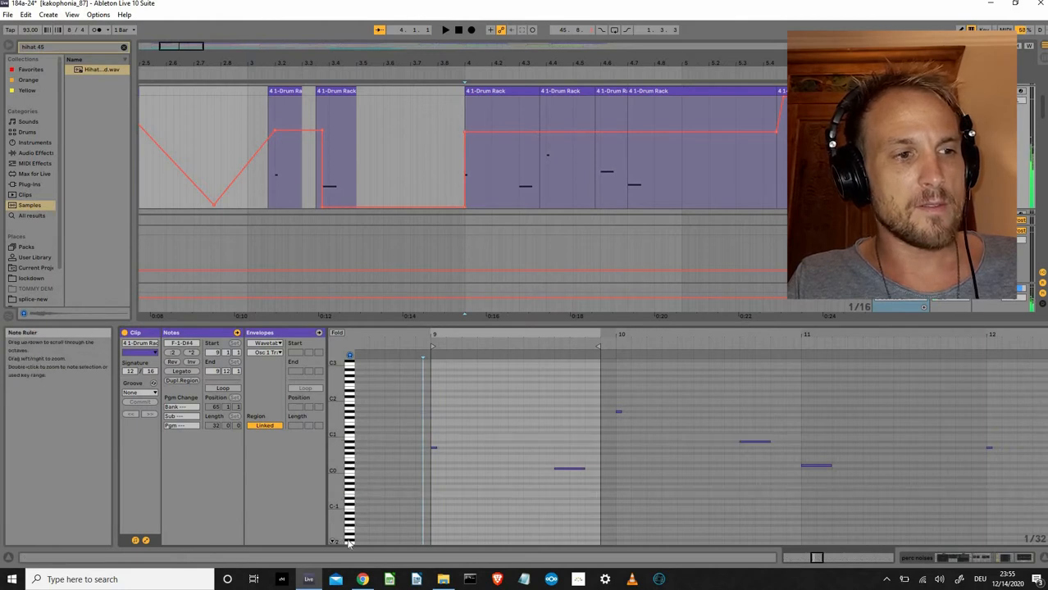
{"action": "left_click", "coordinate": [351, 541]}
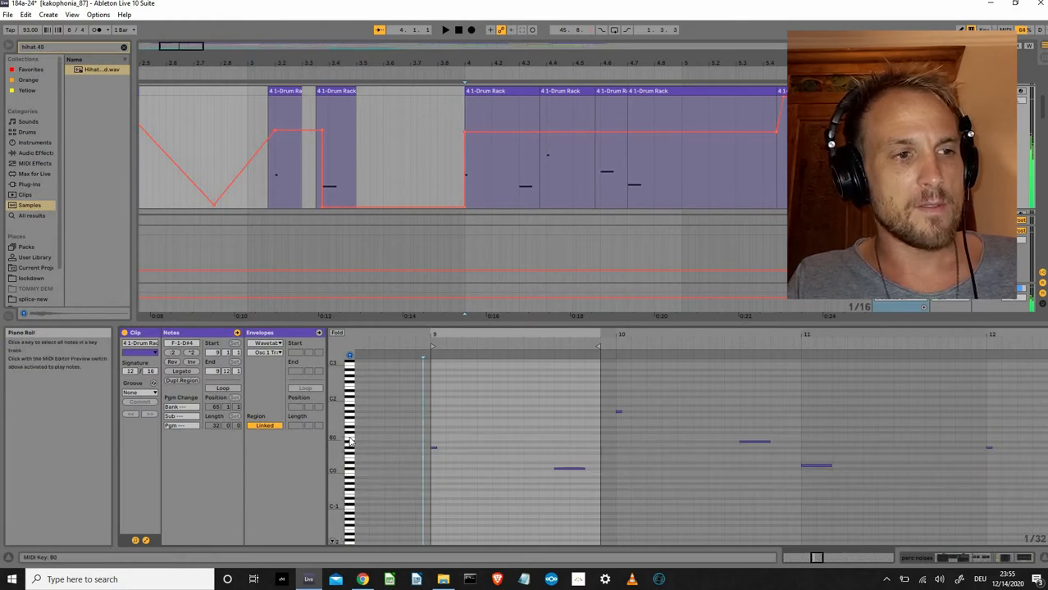
{"action": "left_click", "coordinate": [349, 398]}
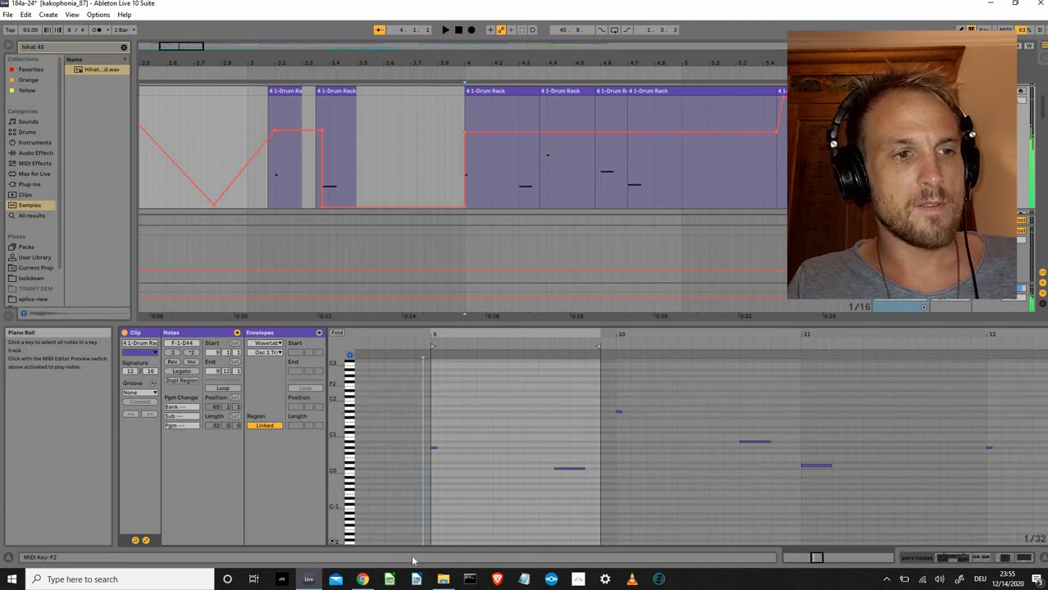
- Examine the G#0 and C#0 notes in the bar 4 clip and the opening note of the clip after it
{"action": "left_click", "coordinate": [475, 483]}
{"action": "left_click_drag", "start_coordinate": [427, 439], "coordinate": [426, 434]}
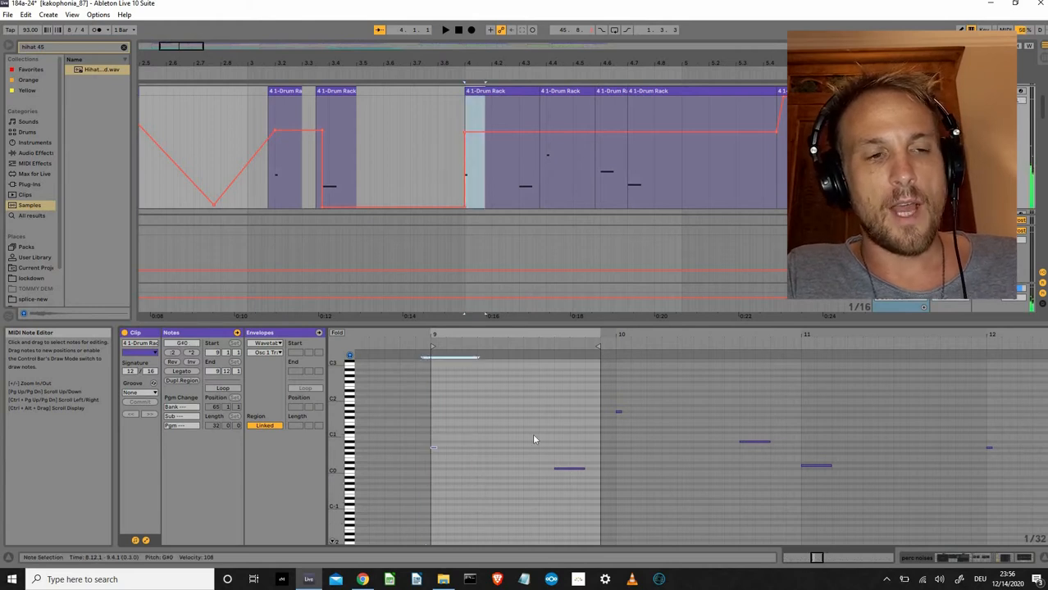
{"action": "left_click_drag", "start_coordinate": [532, 433], "coordinate": [573, 492]}
{"action": "left_click", "coordinate": [556, 92]}
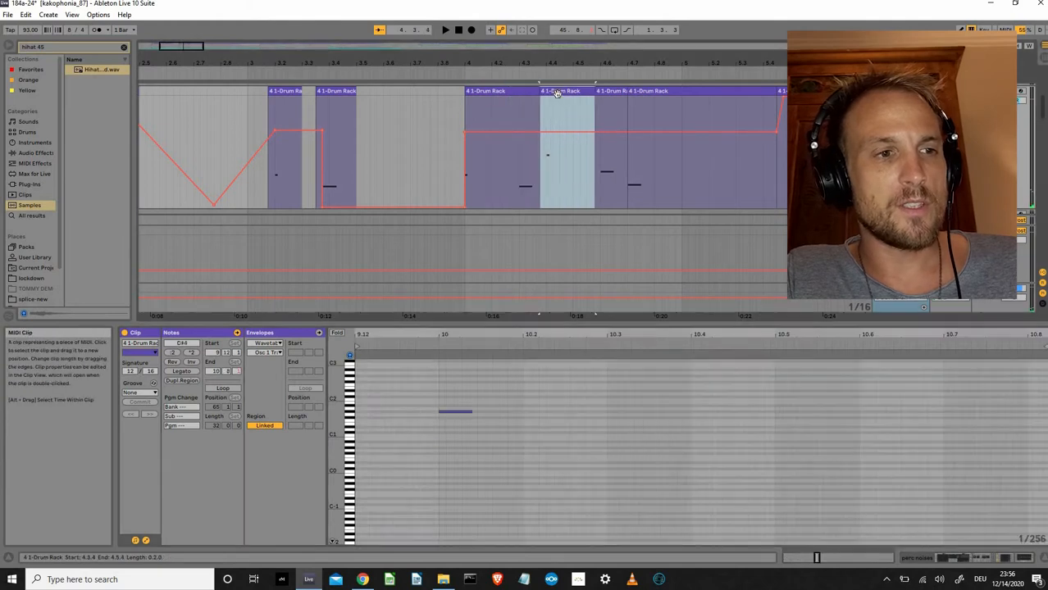
{"action": "left_click_drag", "start_coordinate": [429, 390], "coordinate": [479, 468]}
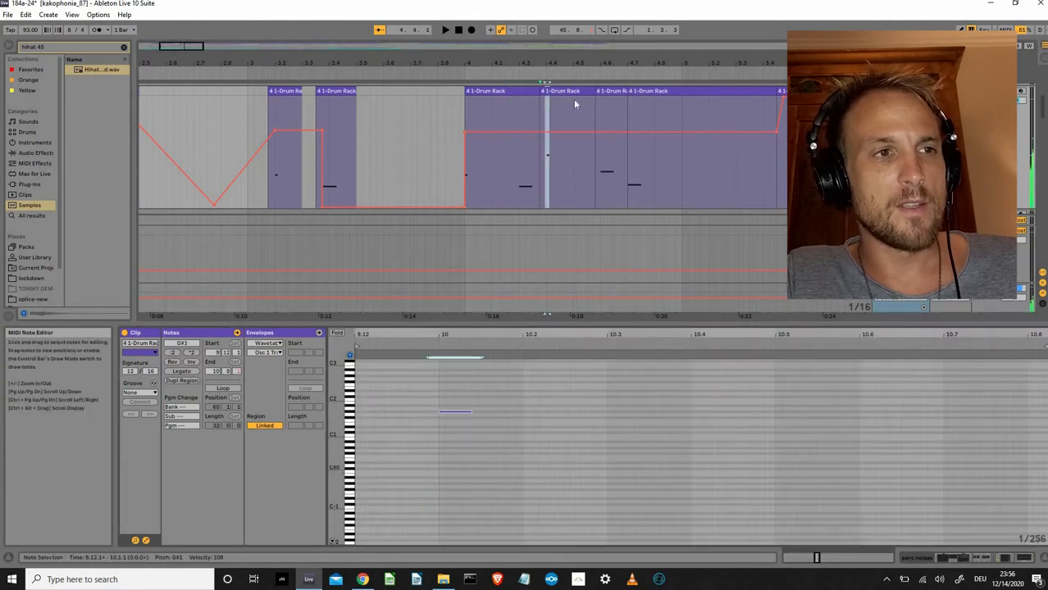
{"action": "left_click", "coordinate": [498, 92]}
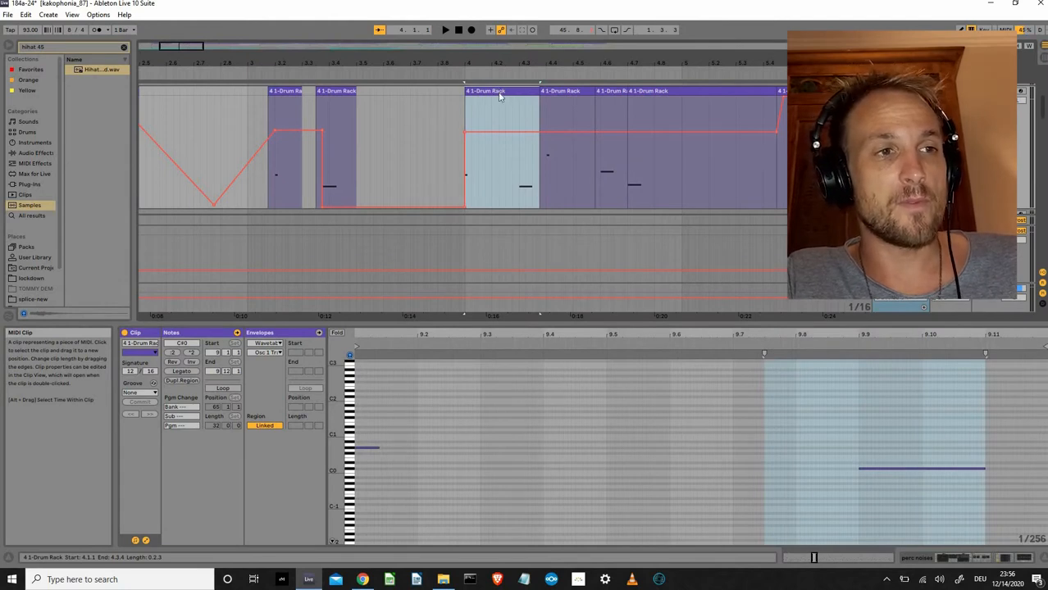
- Show the automation of Wavetable's amp envelope release and select the drum rack clip containing its sharp dips
{"action": "key", "text": "space"}
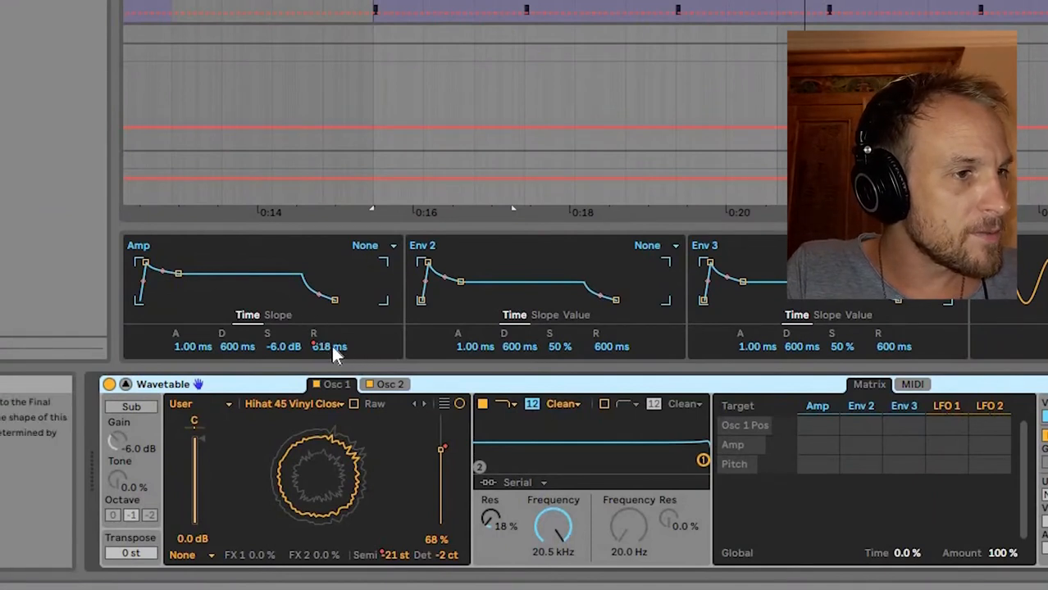
{"action": "right_click", "coordinate": [315, 345]}
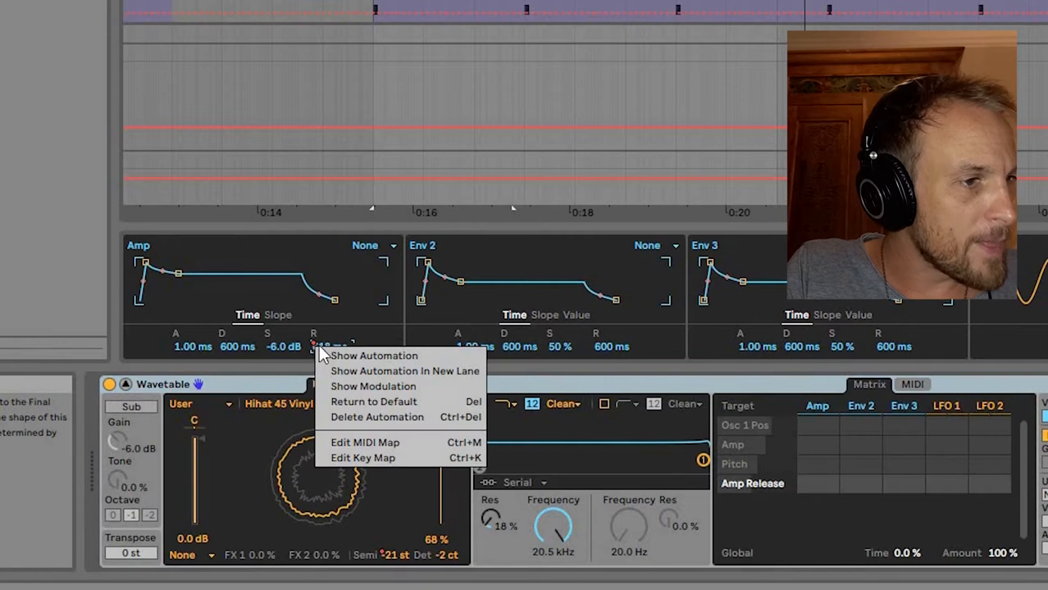
{"action": "left_click", "coordinate": [363, 356]}
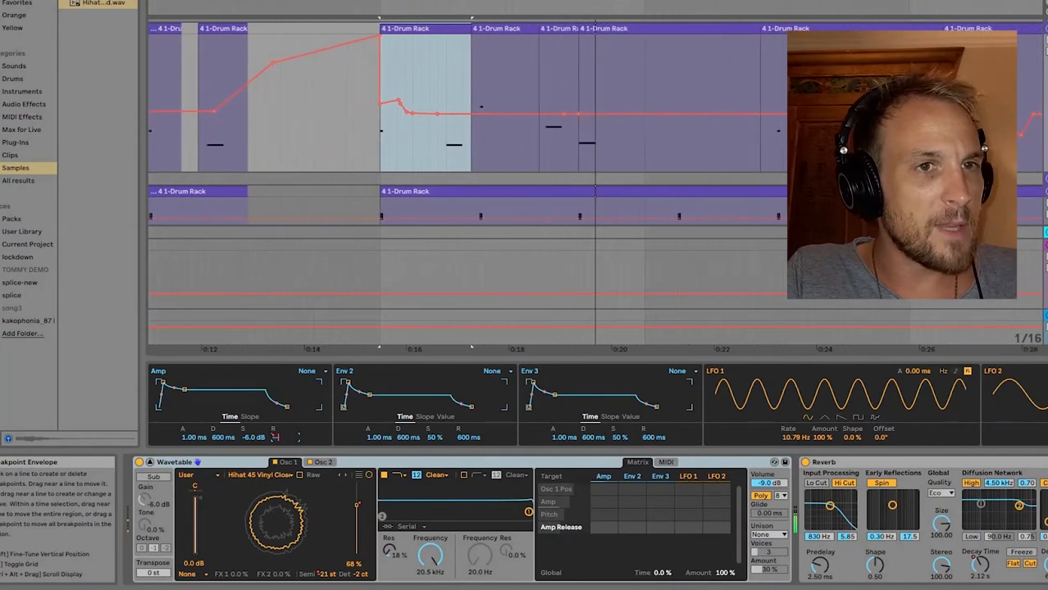
{"action": "left_click", "coordinate": [955, 28]}
{"action": "scroll", "coordinate": [747, 150], "scroll_direction": "down", "scroll_amount": 4}
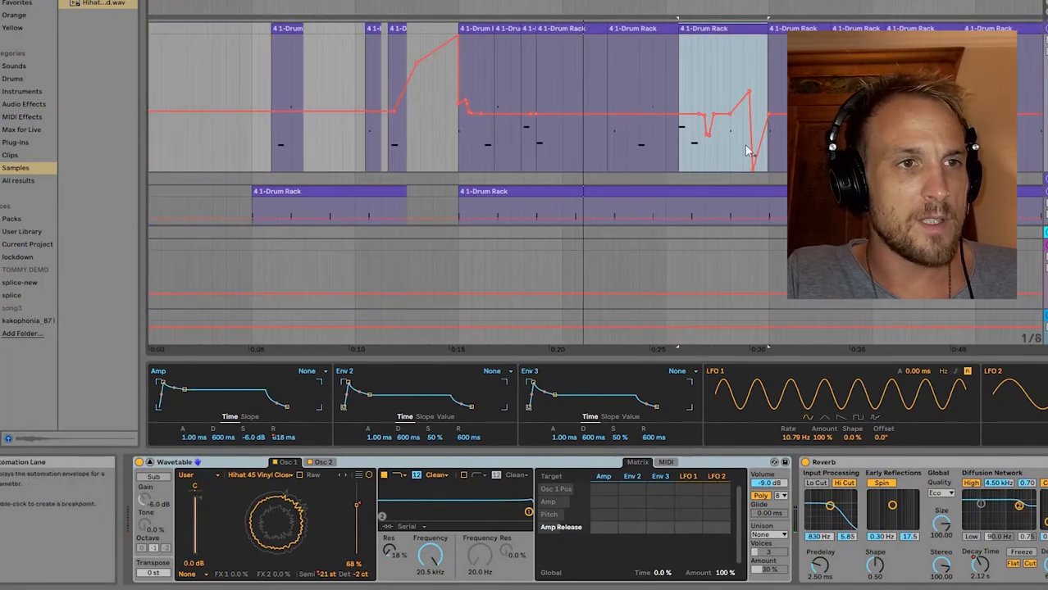
- Play the clips from bar 4 and raise Wavetable's amp envelope release to about 5.57 s
{"action": "key", "text": "space"}
{"action": "key", "text": "space"}
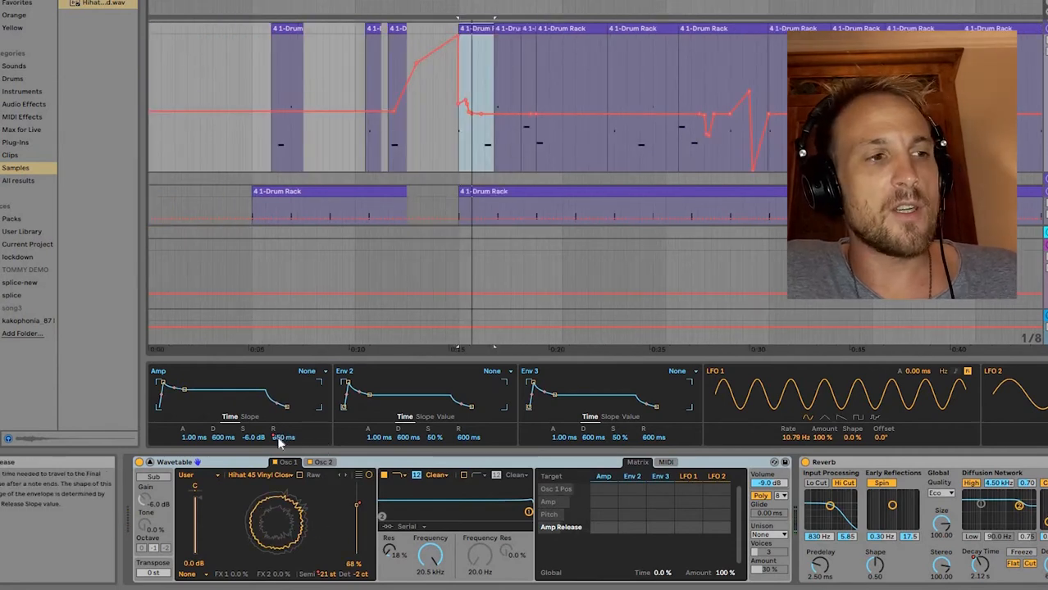
{"action": "left_click_drag", "start_coordinate": [283, 441], "coordinate": [283, 428]}
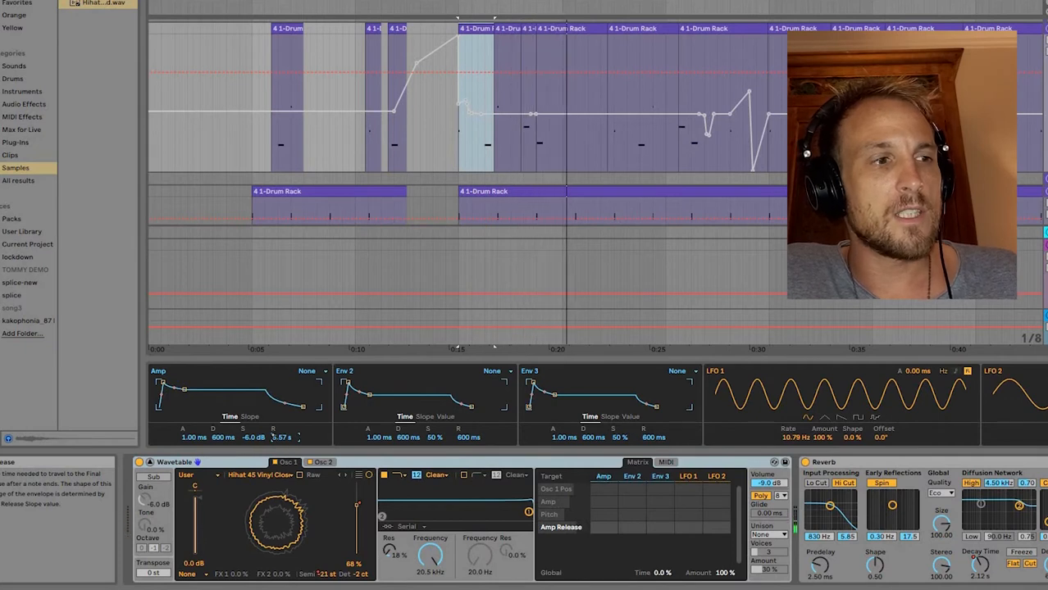
- Lower Wavetable's amp envelope release to about 1.50 ms and play the selected clip with it
{"action": "left_click_drag", "start_coordinate": [274, 437], "coordinate": [274, 525]}
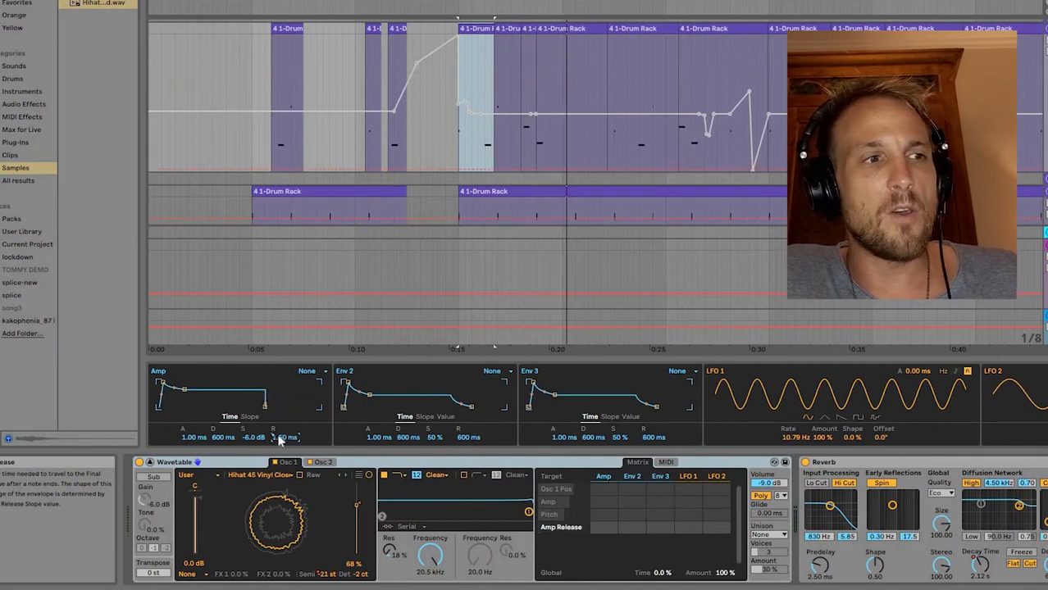
{"action": "key", "text": "space"}
{"action": "key", "text": "space"}
{"action": "key", "text": "space"}
{"action": "key", "text": "space"}
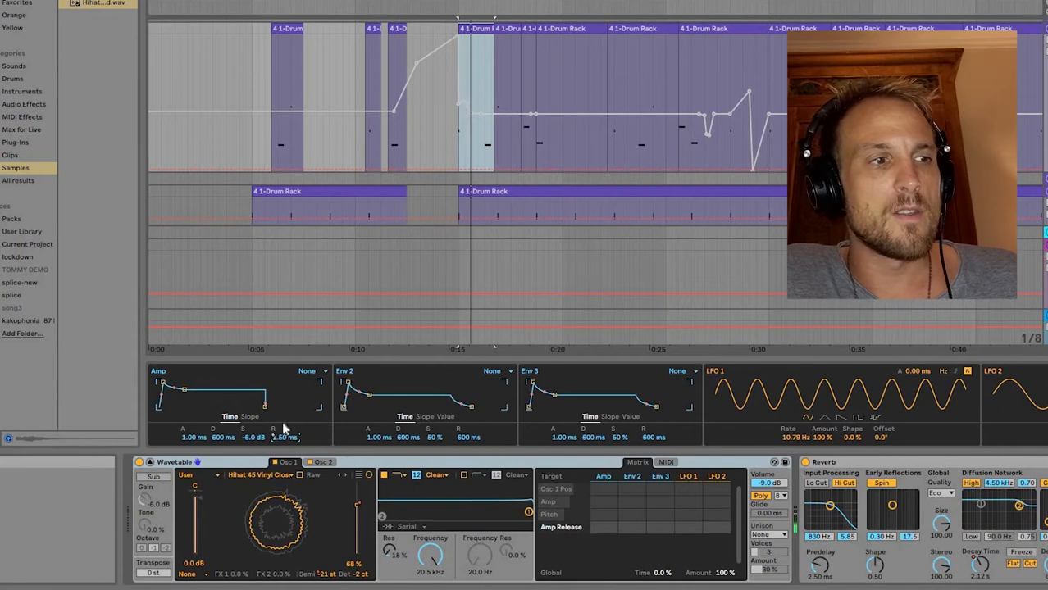
{"action": "key", "text": "space"}
- Raise the amp envelope release to about 157 ms and re-enable its automation
{"action": "left_click_drag", "start_coordinate": [280, 439], "coordinate": [279, 402]}
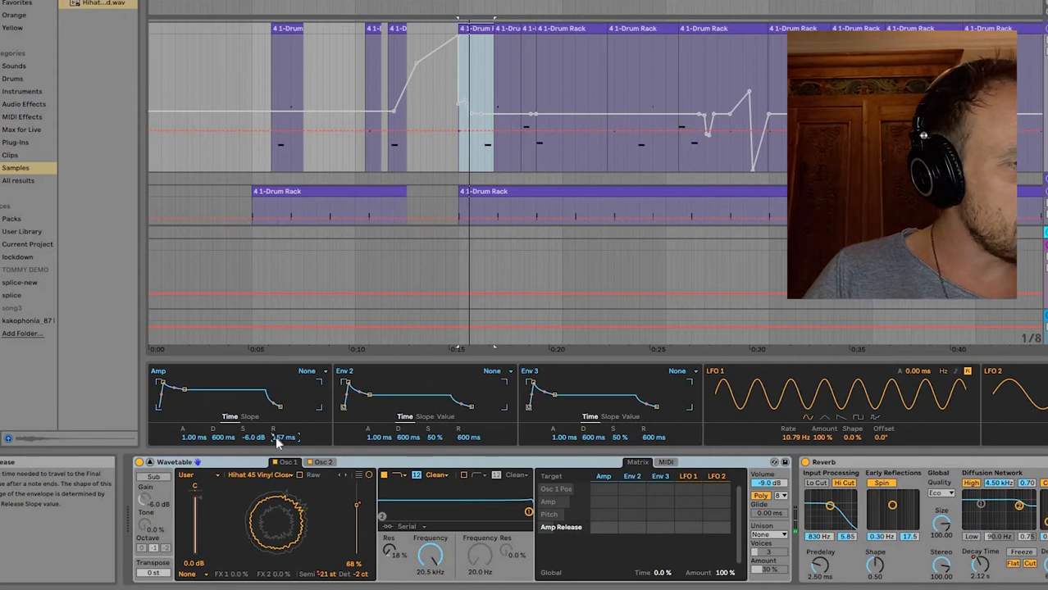
{"action": "left_click_drag", "start_coordinate": [274, 437], "coordinate": [281, 439]}
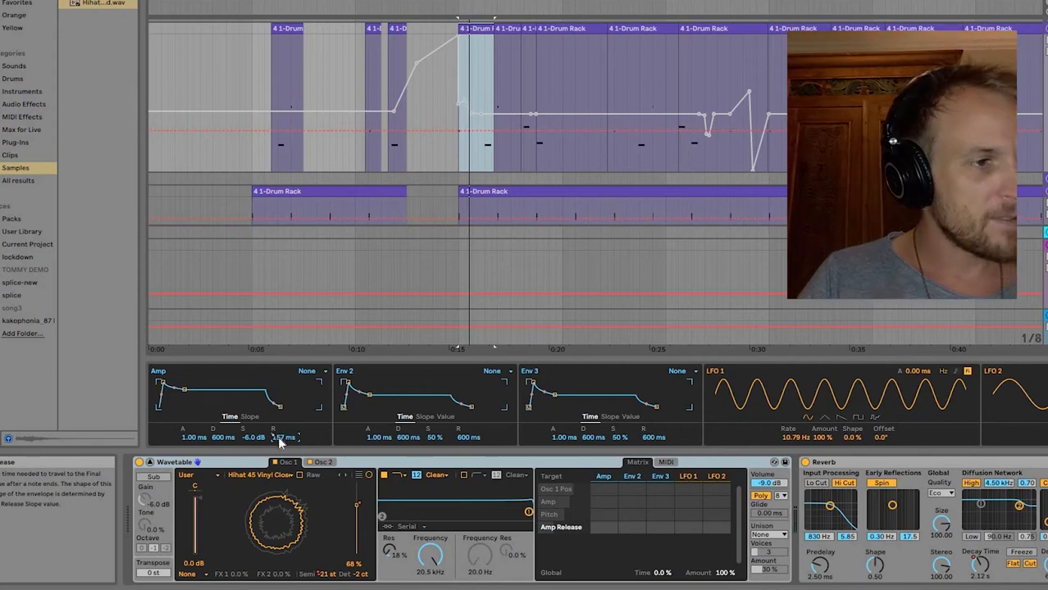
{"action": "right_click", "coordinate": [277, 436]}
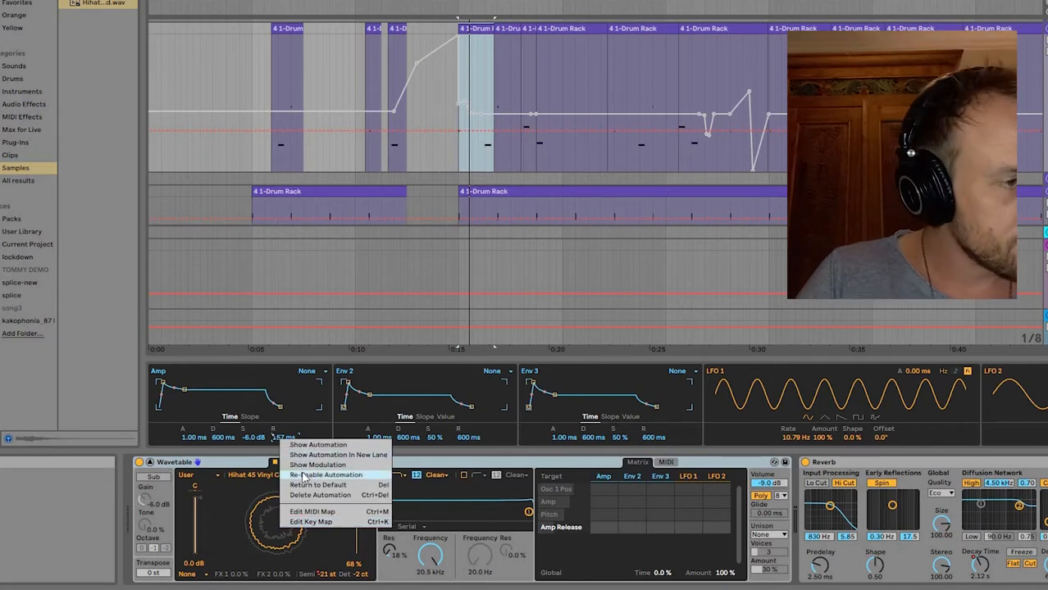
{"action": "left_click", "coordinate": [305, 476]}
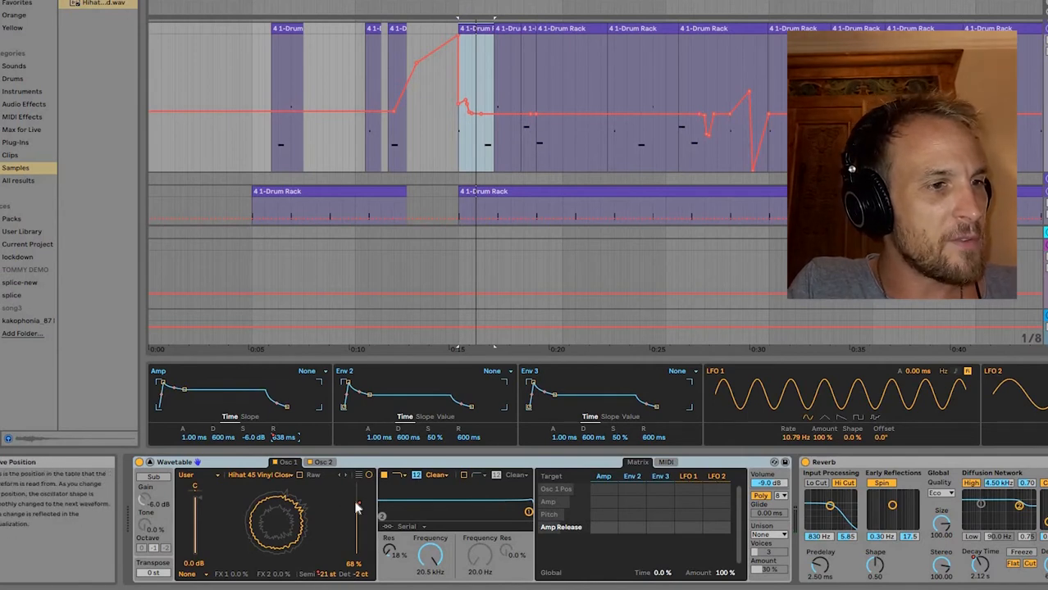
- Show the automation of oscillator 1's wavetable position and try moving the position slider
{"action": "right_click", "coordinate": [352, 564]}
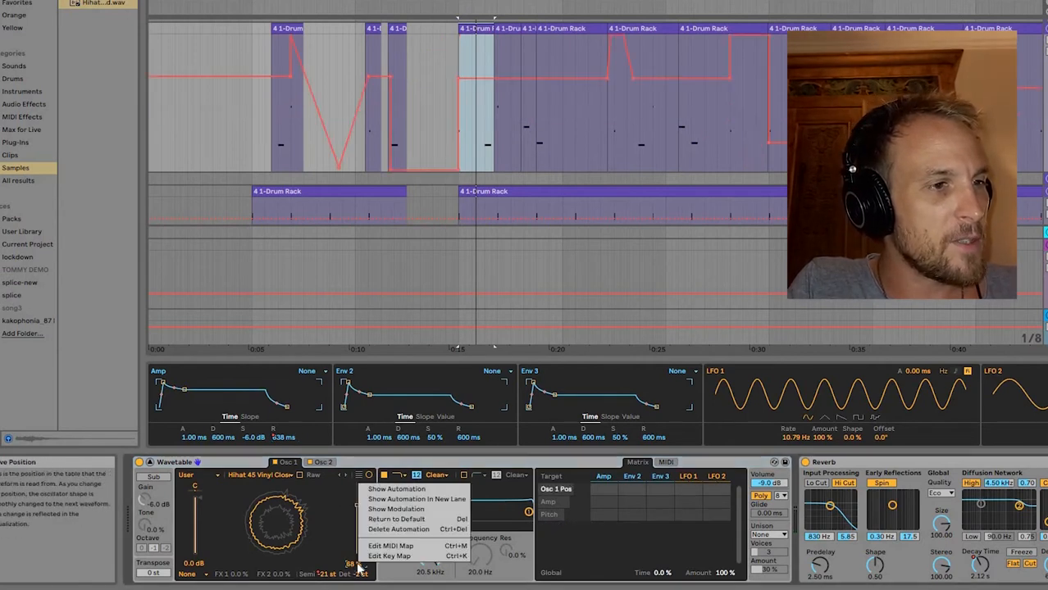
{"action": "left_click", "coordinate": [383, 490]}
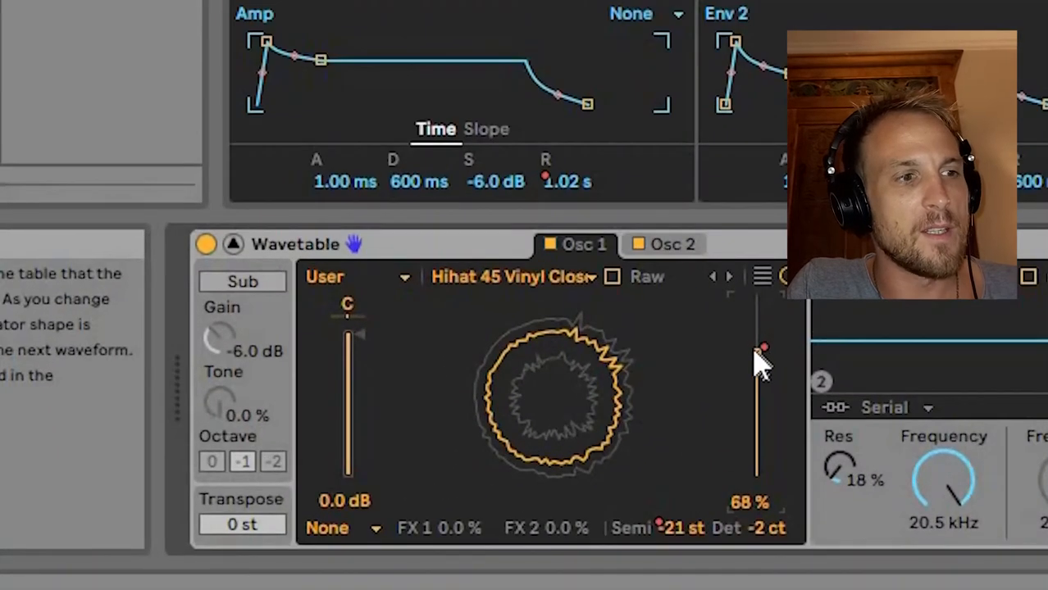
{"action": "mouse_move", "coordinate": [761, 361]}
{"action": "left_mouse_down"}
{"action": "mouse_move", "coordinate": [758, 458]}
{"action": "mouse_move", "coordinate": [759, 303]}
{"action": "mouse_move", "coordinate": [759, 476]}
{"action": "mouse_move", "coordinate": [756, 296]}
{"action": "mouse_move", "coordinate": [760, 475]}
{"action": "mouse_move", "coordinate": [759, 365]}
{"action": "left_mouse_up"}
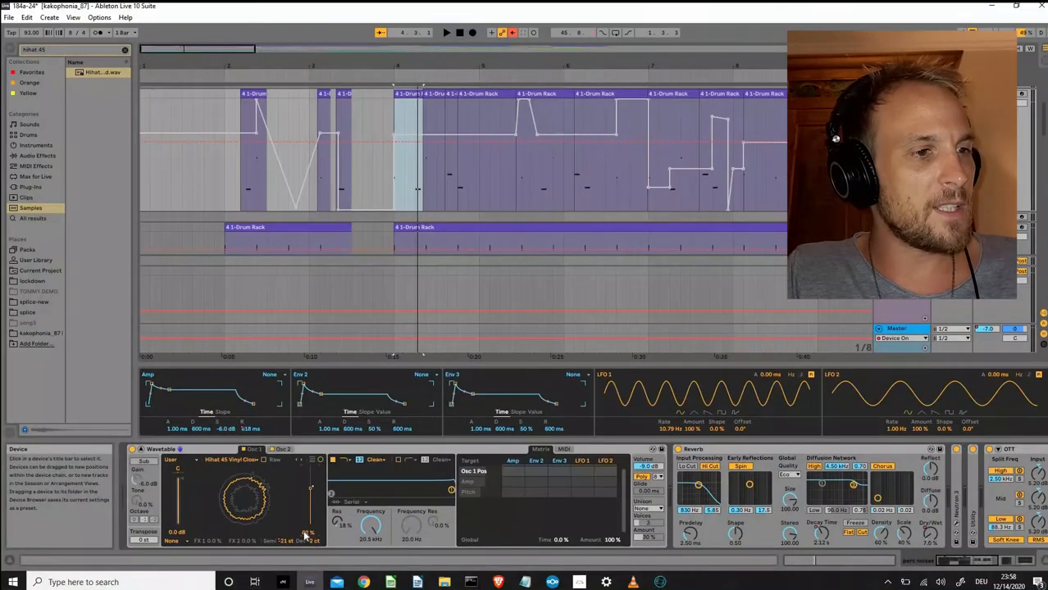
- Re-enable the wavetable position automation, play it back and select the clip in bar 5 where the curve peaks
{"action": "right_click", "coordinate": [305, 534]}
{"action": "left_click", "coordinate": [353, 495]}
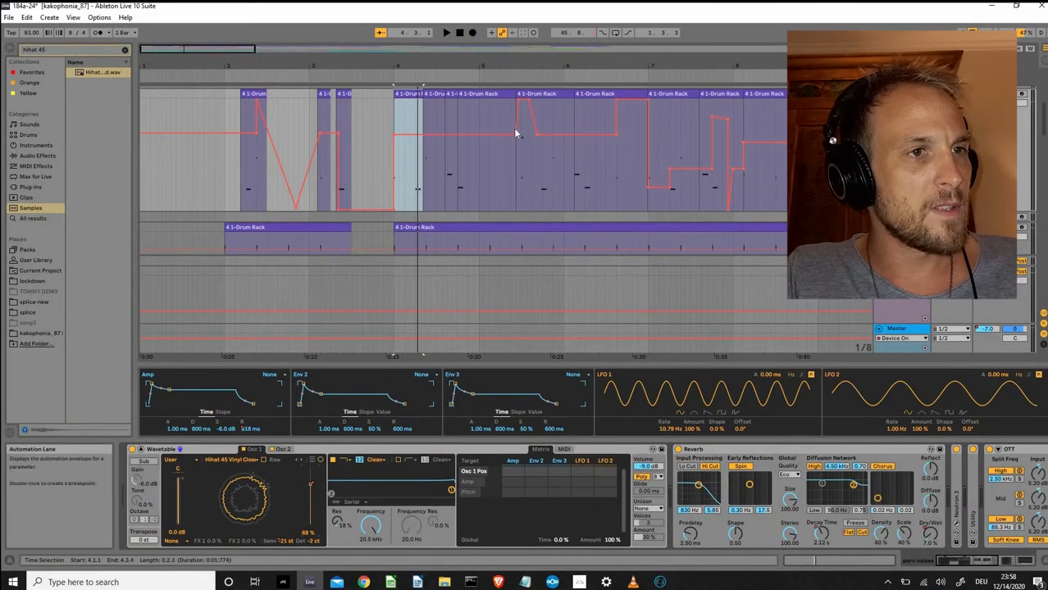
{"action": "key", "text": "space"}
{"action": "left_click", "coordinate": [523, 93]}
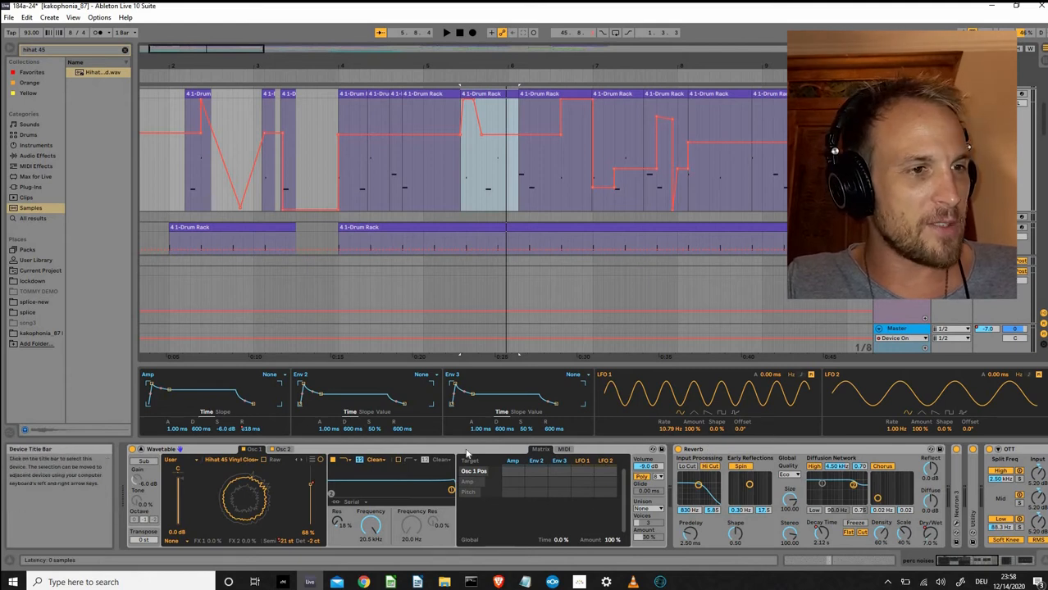
- Bypass Neutron 3, OTT and EQ Eight and play the selected clip while adjusting the master track volume
{"action": "scroll", "coordinate": [422, 456], "scroll_direction": "right", "scroll_amount": 5}
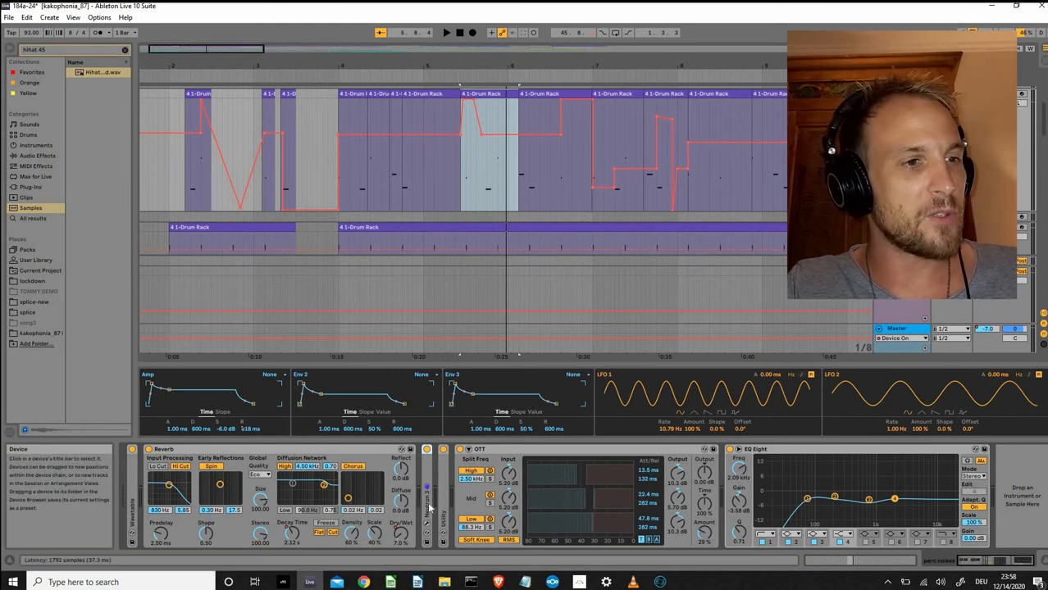
{"action": "left_click", "coordinate": [488, 450]}
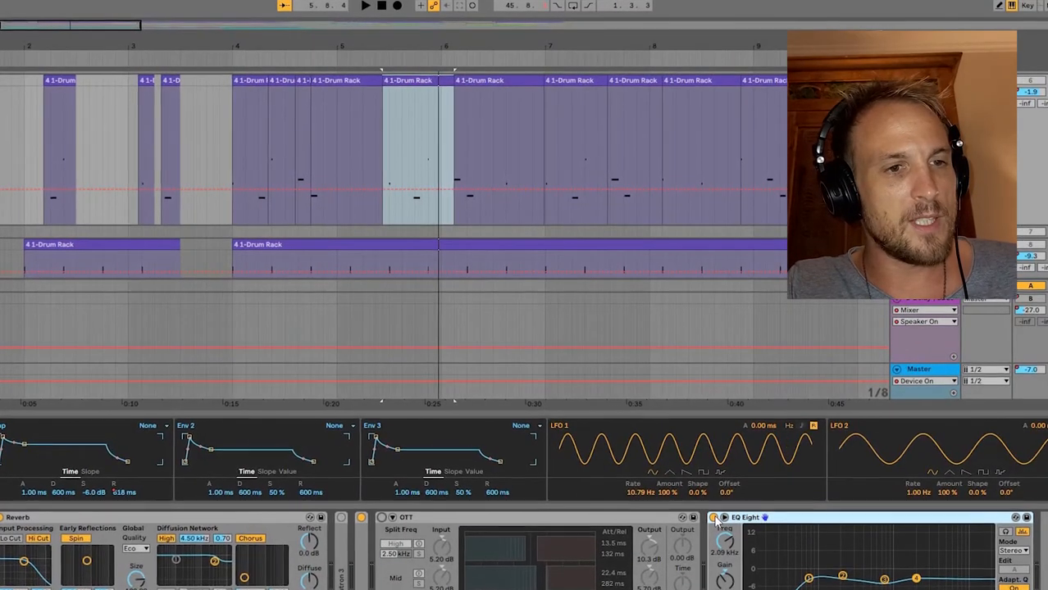
{"action": "left_click", "coordinate": [713, 518]}
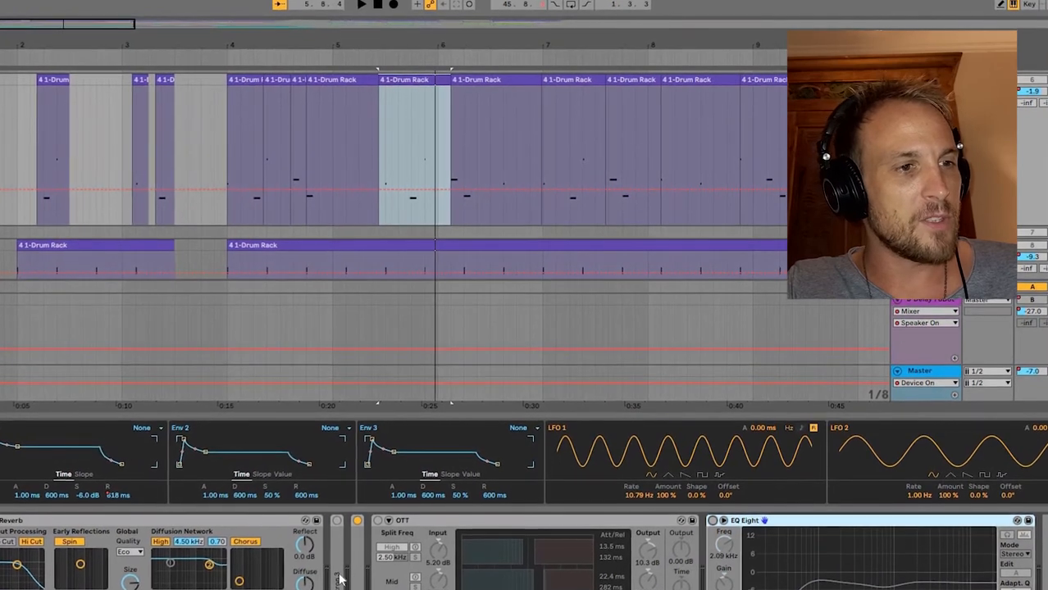
{"action": "key", "text": "space"}
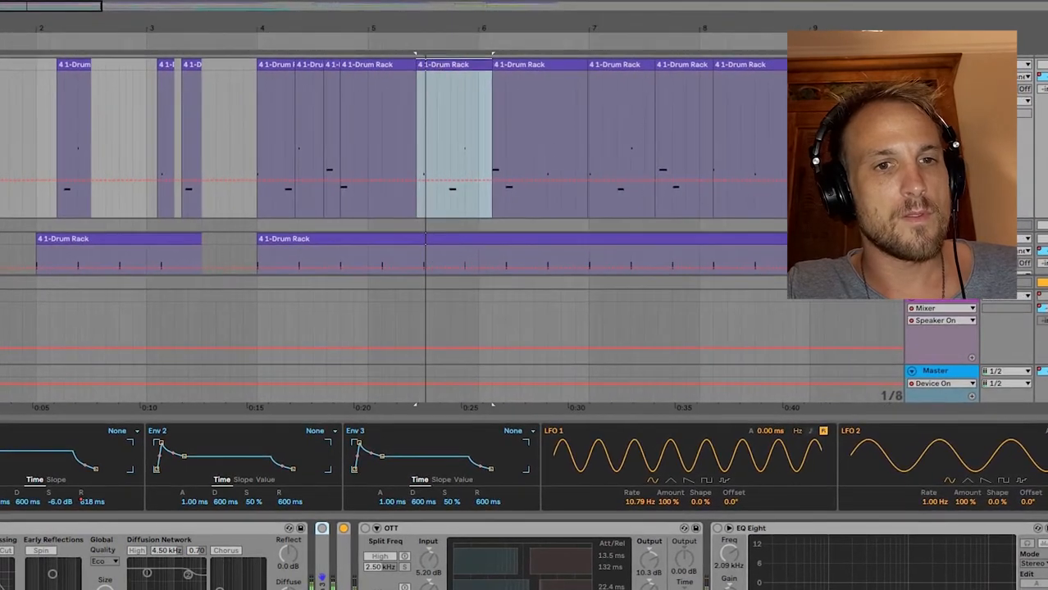
{"action": "left_click", "coordinate": [1043, 371]}
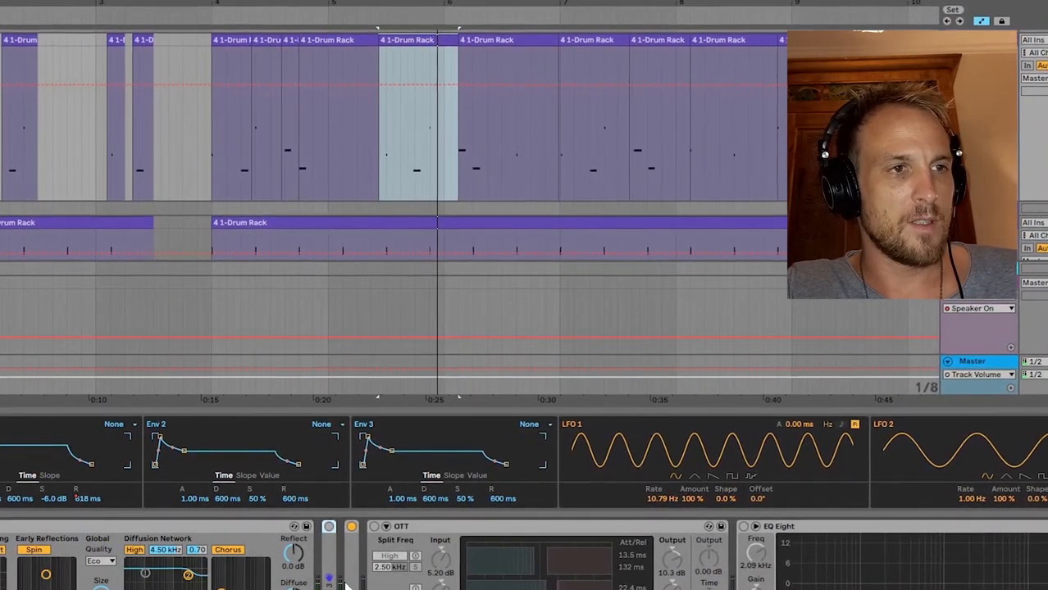
- Turn Neutron 3 on and review its Sculptor, Equalizer, Exciter, Compressor 1 and Compressor 2 modules
{"action": "left_click", "coordinate": [331, 528]}
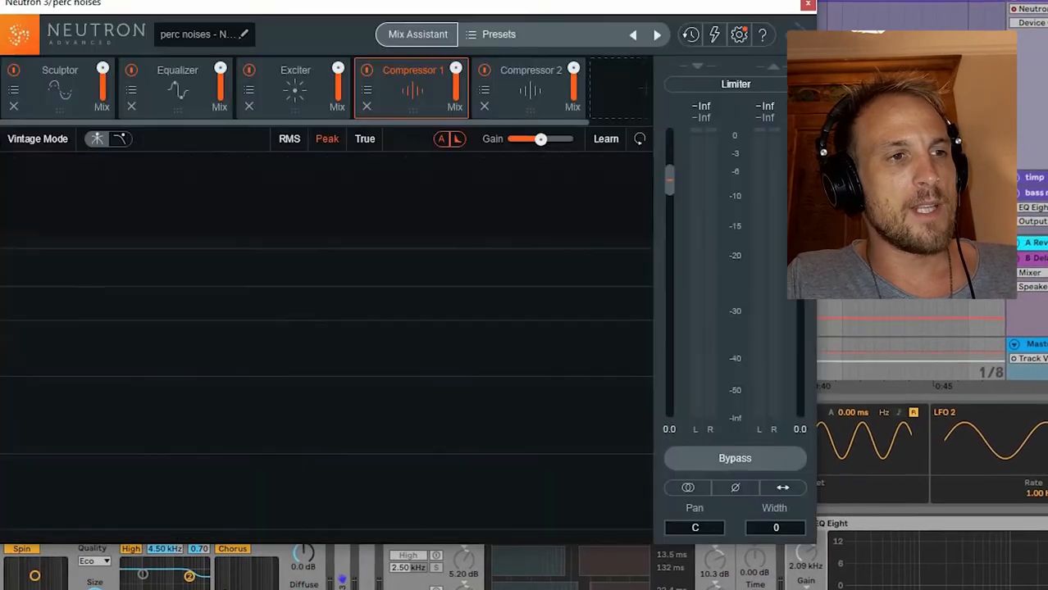
{"action": "left_click", "coordinate": [59, 65]}
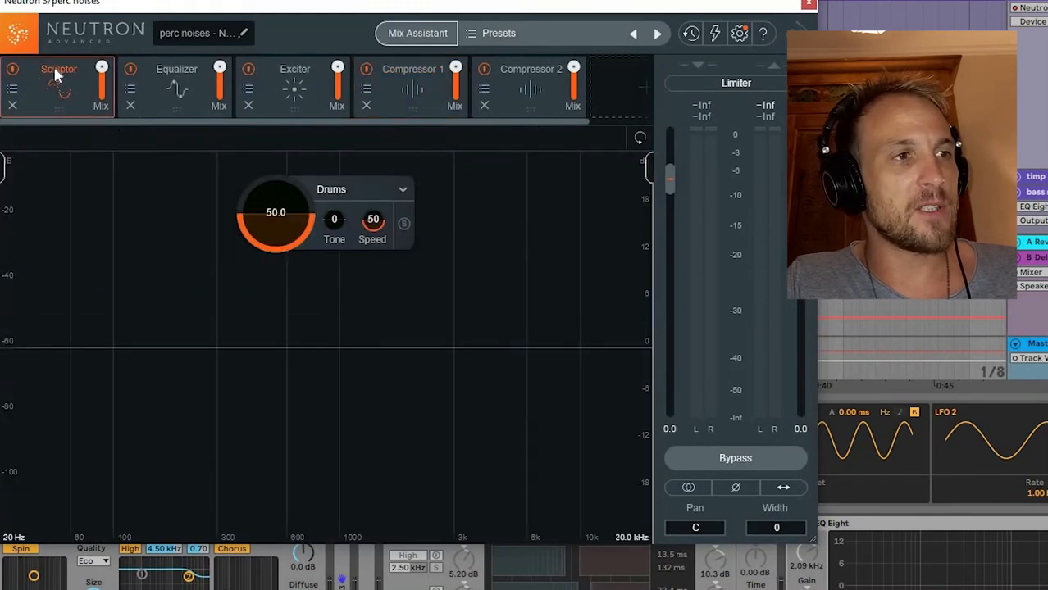
{"action": "left_click", "coordinate": [177, 74]}
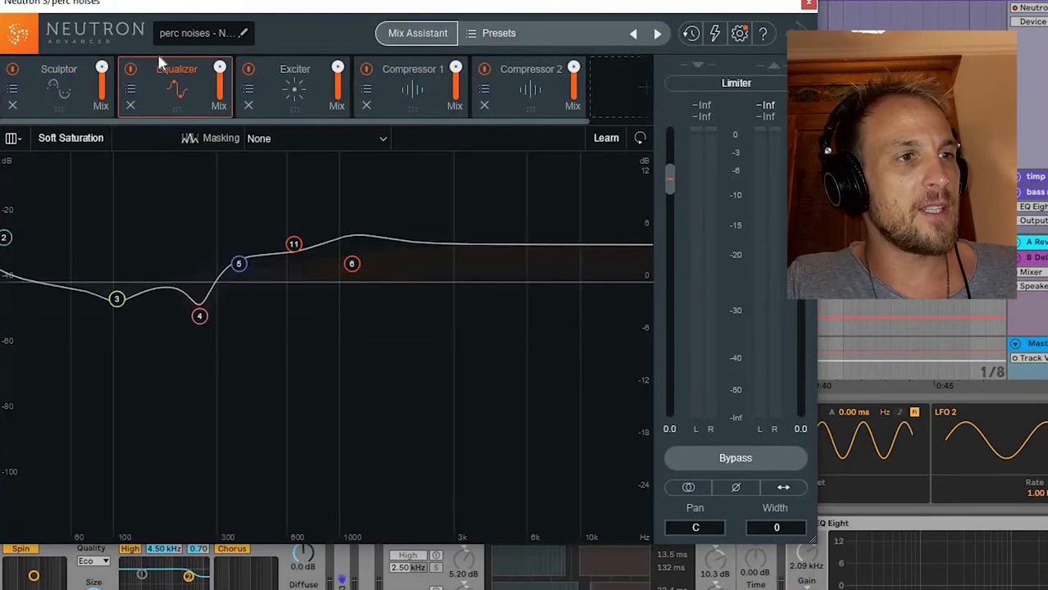
{"action": "left_click", "coordinate": [297, 73]}
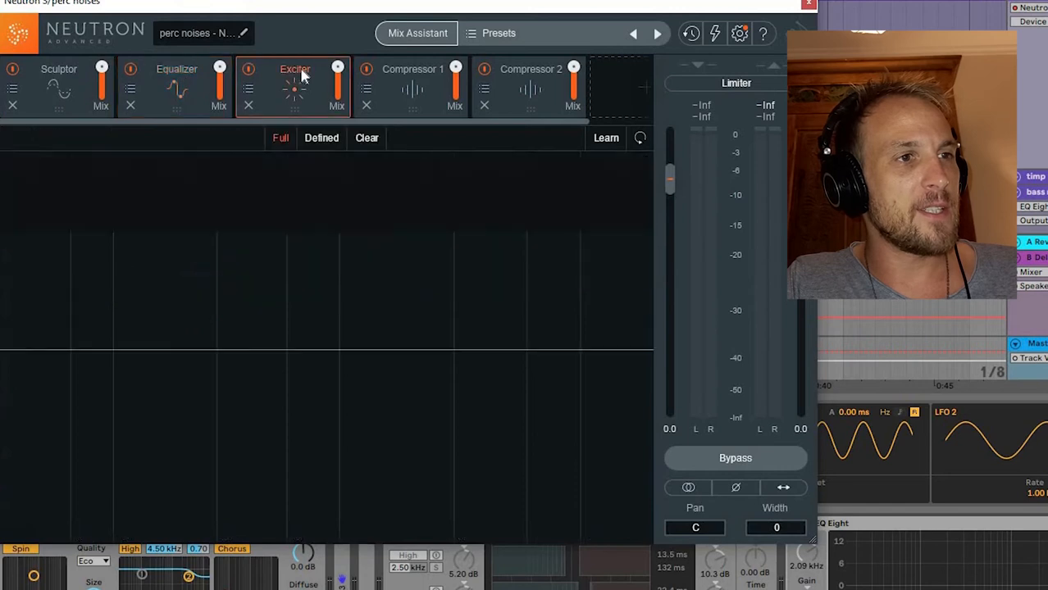
{"action": "left_click", "coordinate": [426, 72]}
{"action": "left_click", "coordinate": [507, 73]}
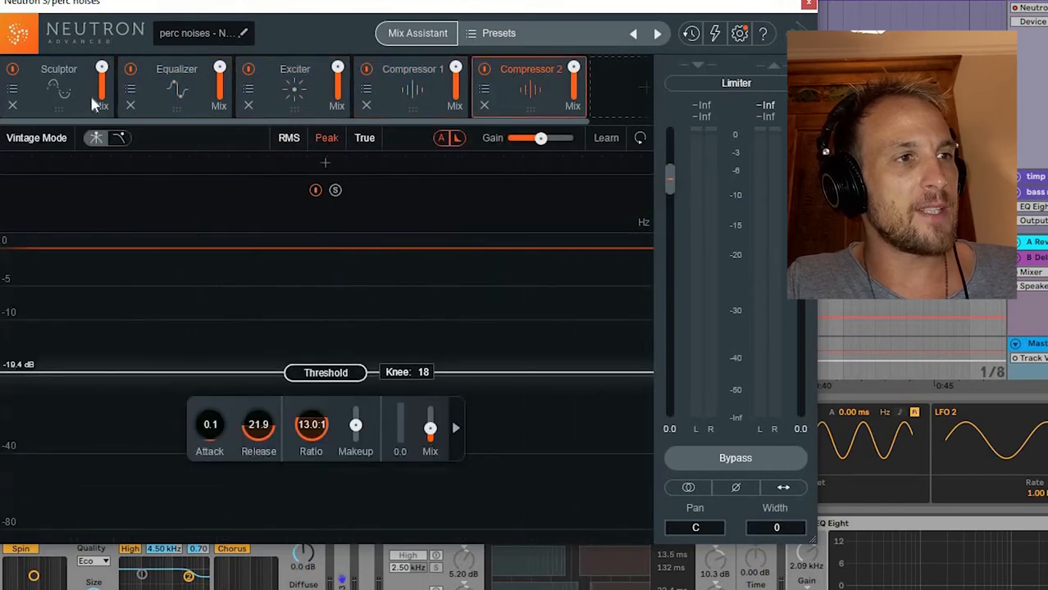
- Play the track while viewing Neutron's Sculptor and Equalizer modules, and close the plug-in window
{"action": "left_click", "coordinate": [54, 77]}
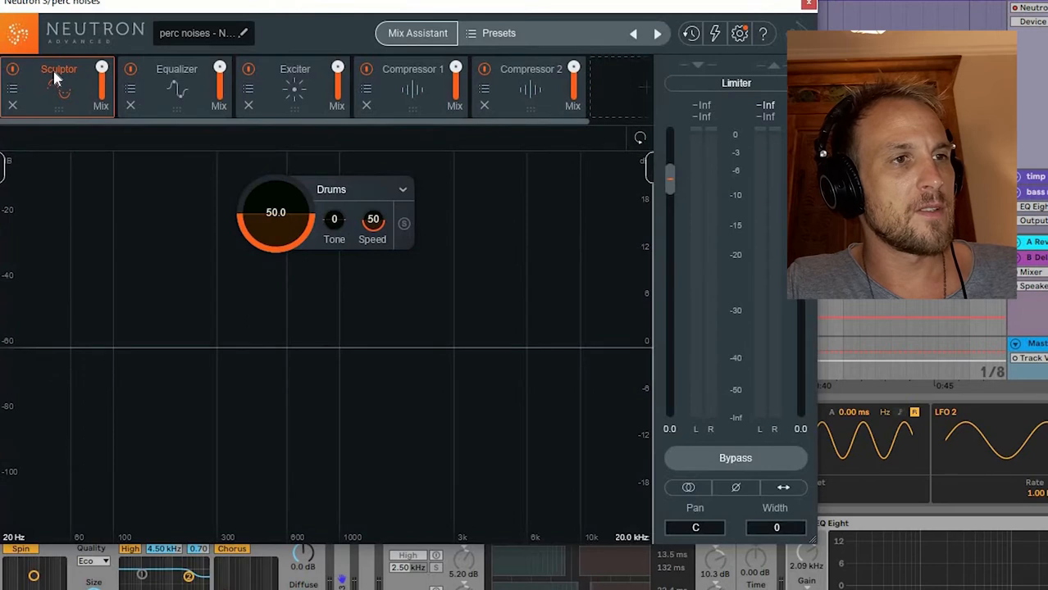
{"action": "left_click", "coordinate": [451, 31]}
{"action": "key", "text": "space"}
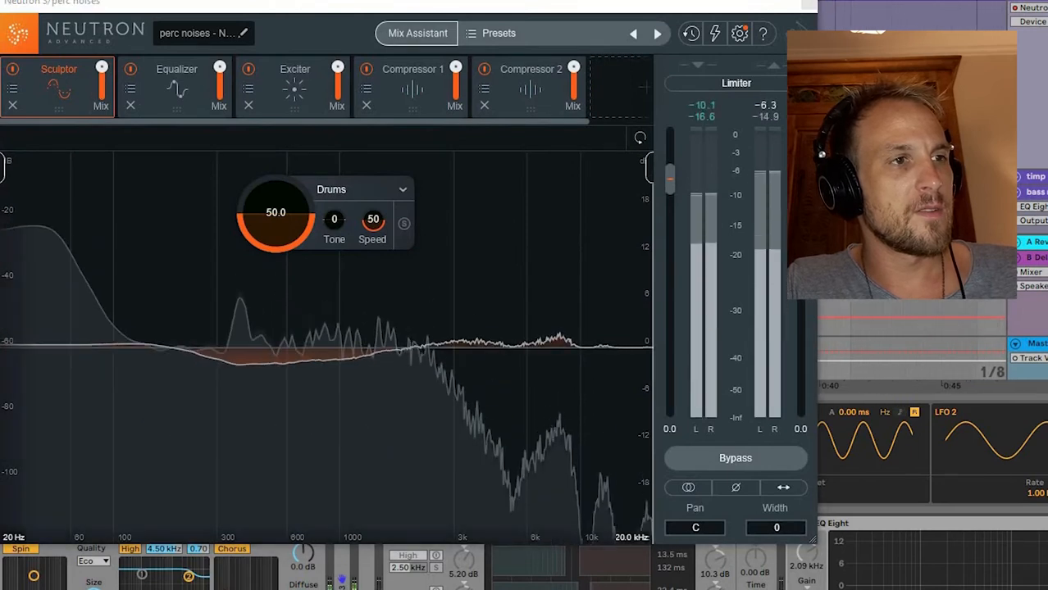
{"action": "left_click", "coordinate": [172, 72]}
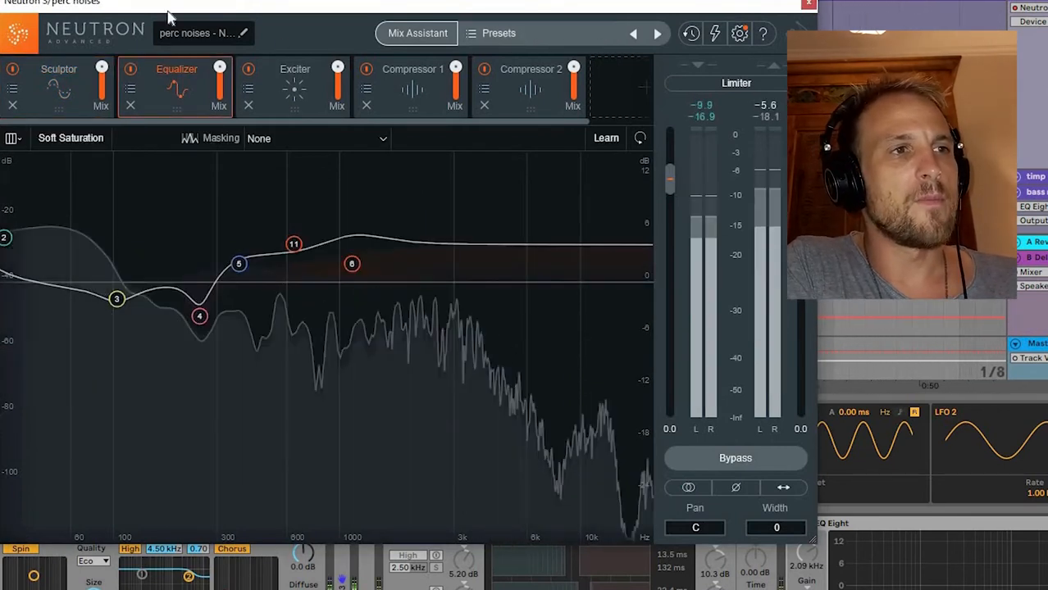
{"action": "key", "text": "space"}
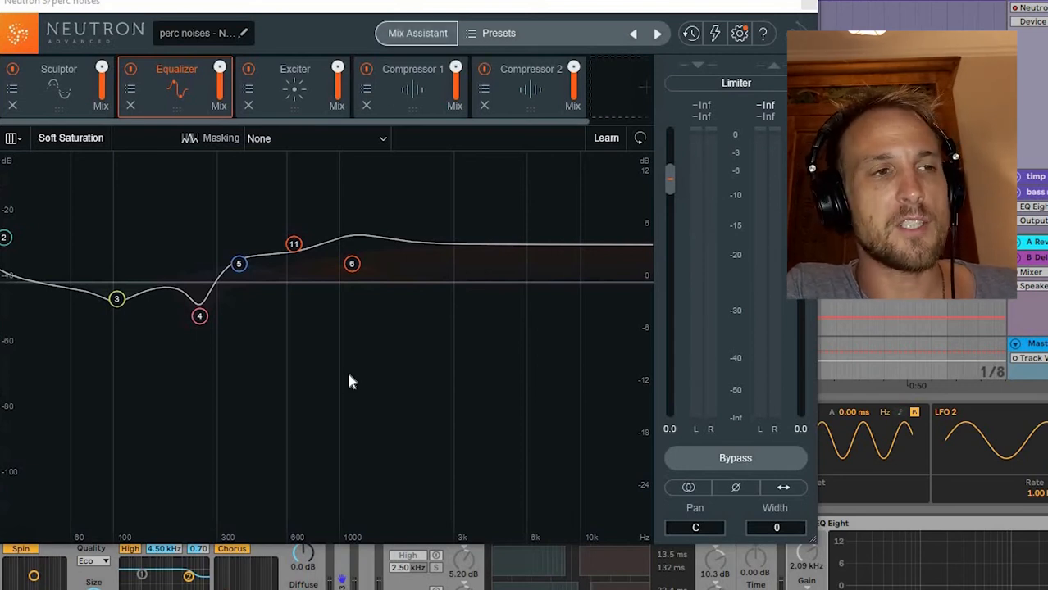
{"action": "left_click", "coordinate": [808, 4]}
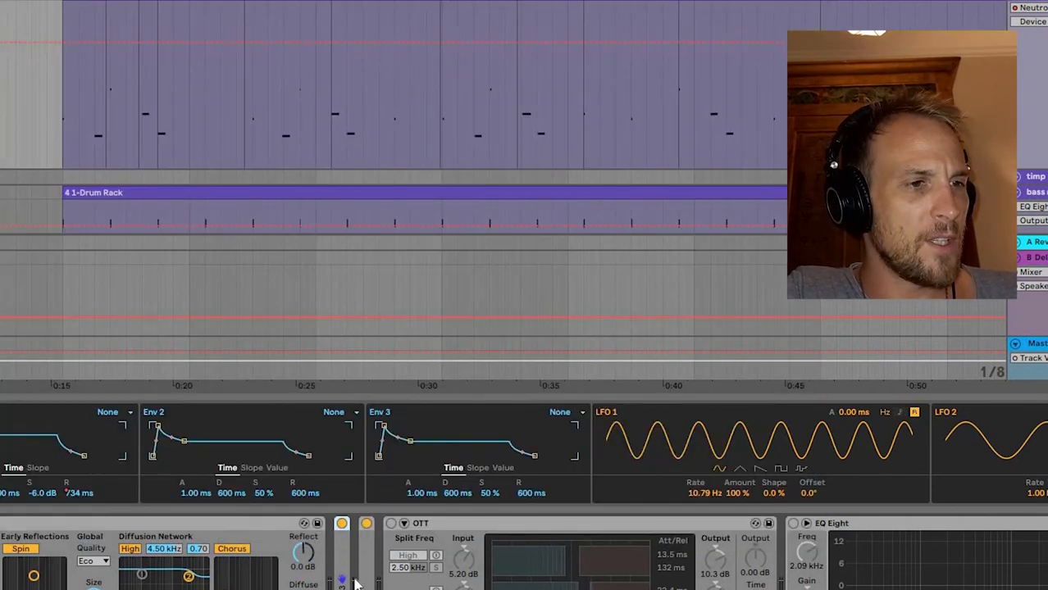
- Turn OTT on, compare the sound with and without it, and turn EQ Eight on as well
{"action": "left_click", "coordinate": [391, 525]}
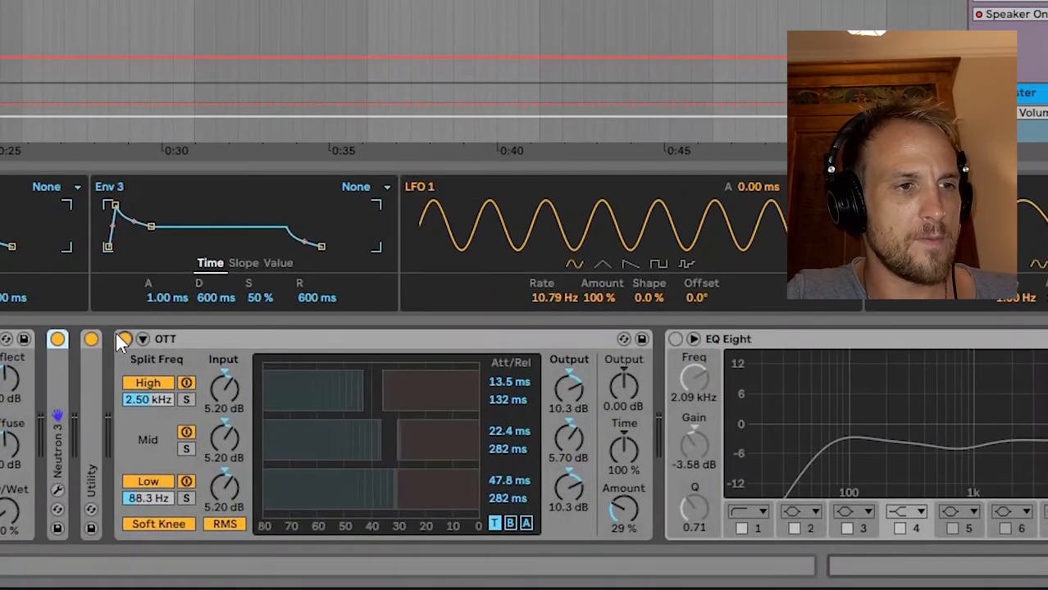
{"action": "left_click", "coordinate": [123, 339]}
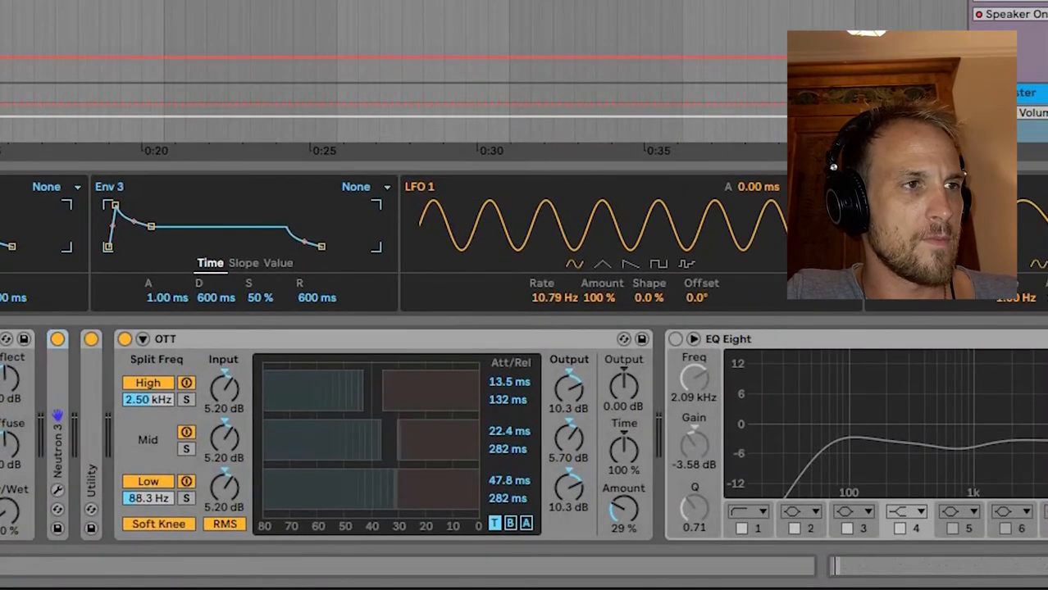
{"action": "left_click", "coordinate": [124, 339]}
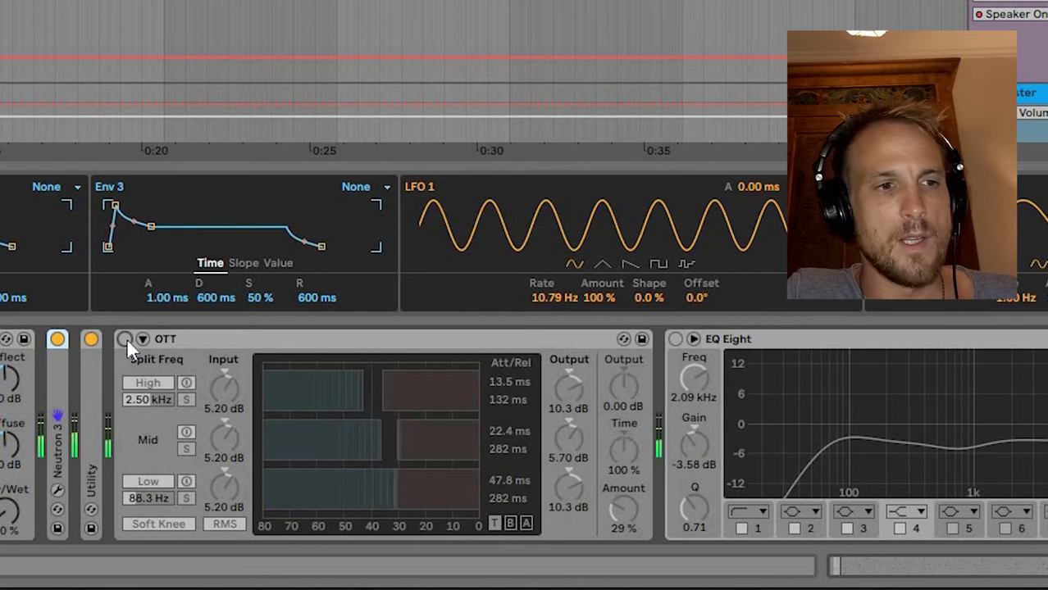
{"action": "left_click", "coordinate": [127, 338]}
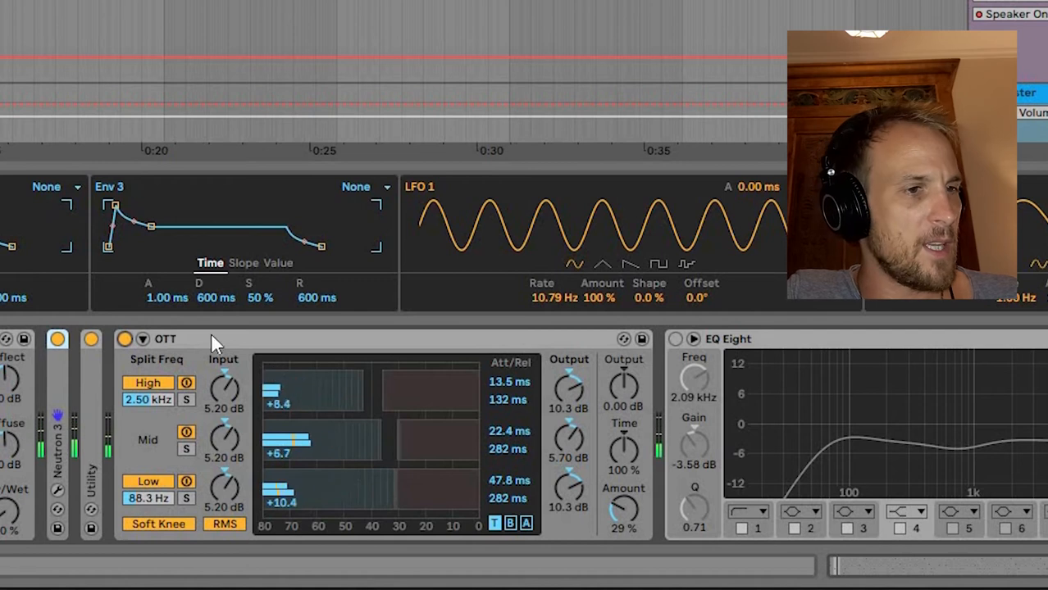
{"action": "left_click", "coordinate": [675, 339]}
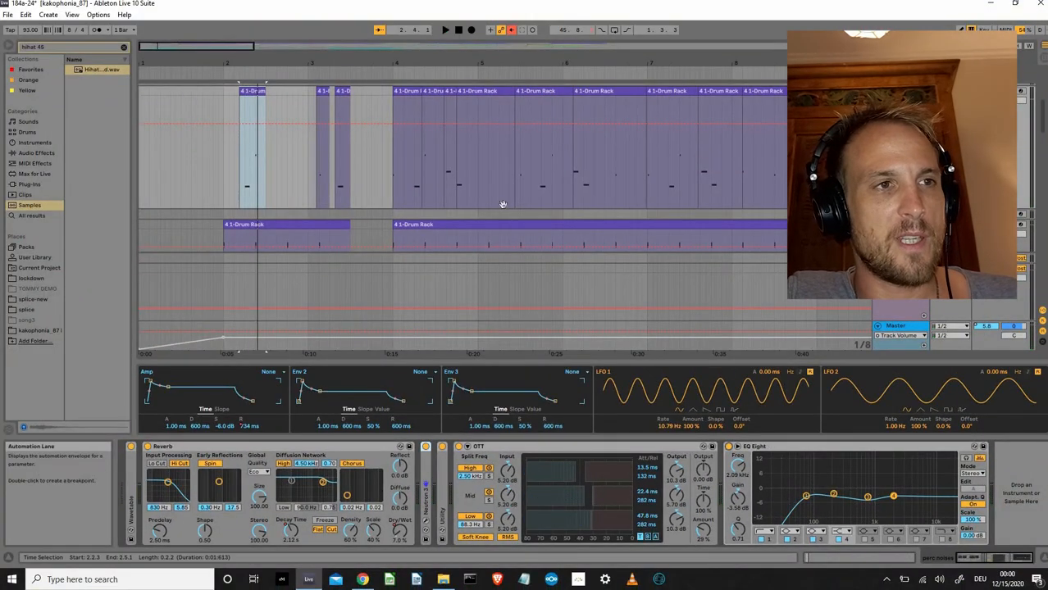
- Re-enable the automation of the master track volume and play the arrangement from the clip in bar 2
{"action": "right_click", "coordinate": [886, 327]}
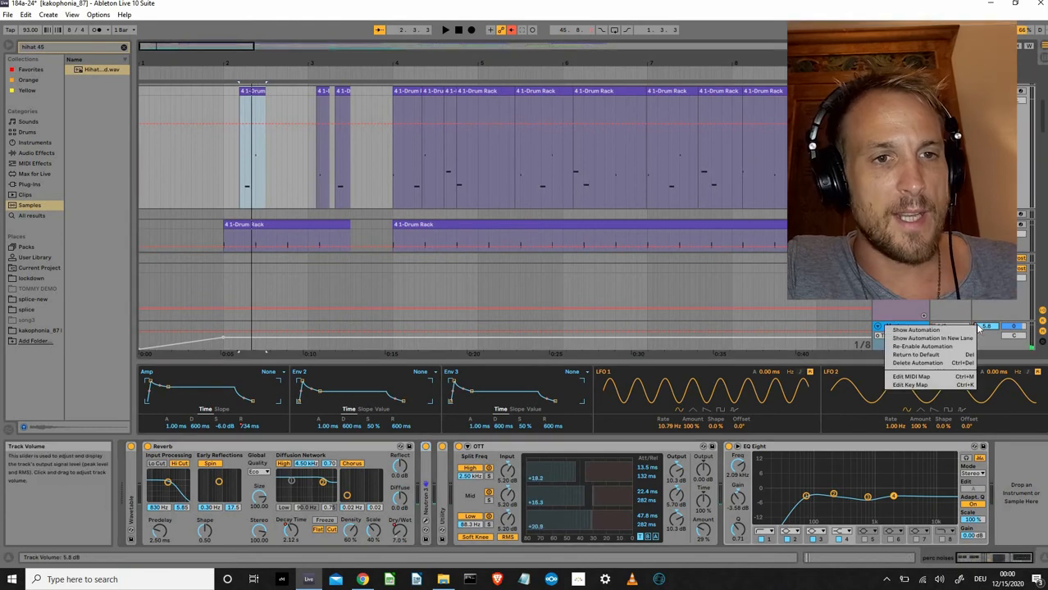
{"action": "left_click", "coordinate": [910, 347]}
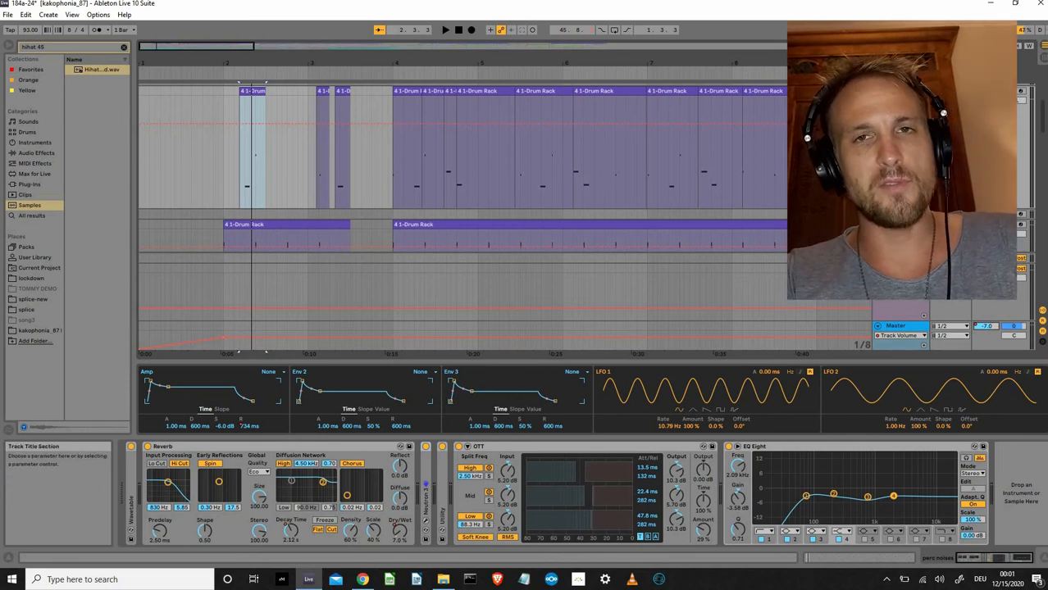
{"action": "key", "text": "space"}
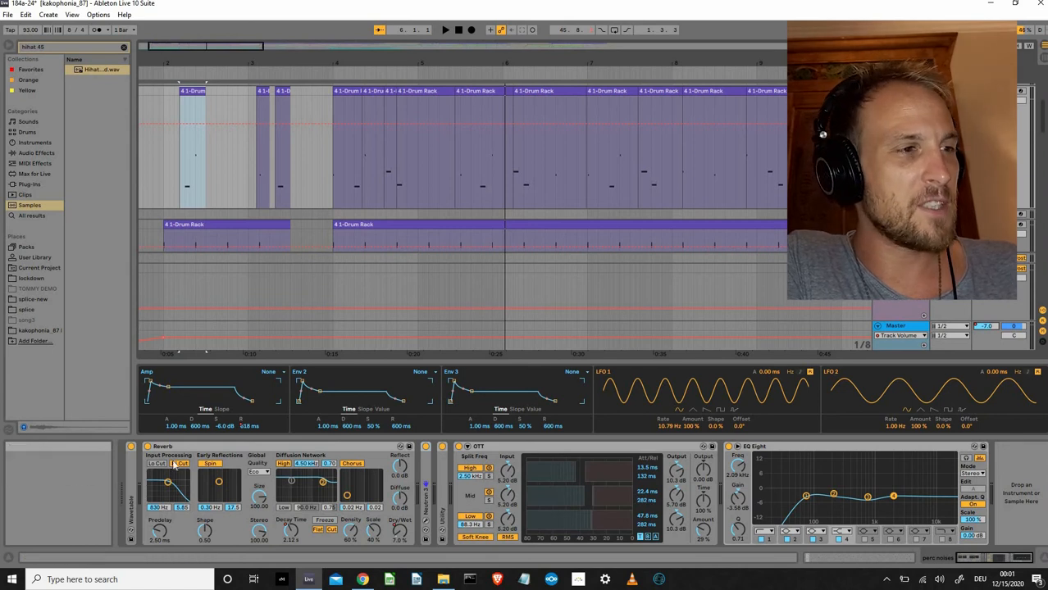
- Unfold the Wavetable device and review the effects chain from Reverb through OTT to EQ Eight
{"action": "left_click", "coordinate": [127, 499]}
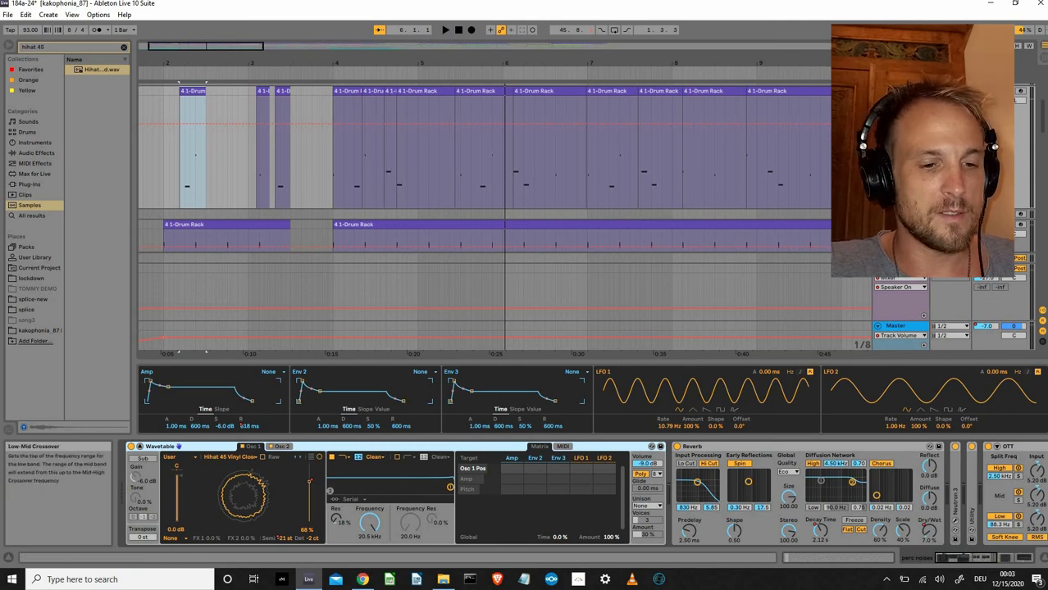
{"action": "scroll", "coordinate": [775, 466], "scroll_direction": "right", "scroll_amount": 3}
{"action": "scroll", "coordinate": [775, 469], "scroll_direction": "right", "scroll_amount": 10}
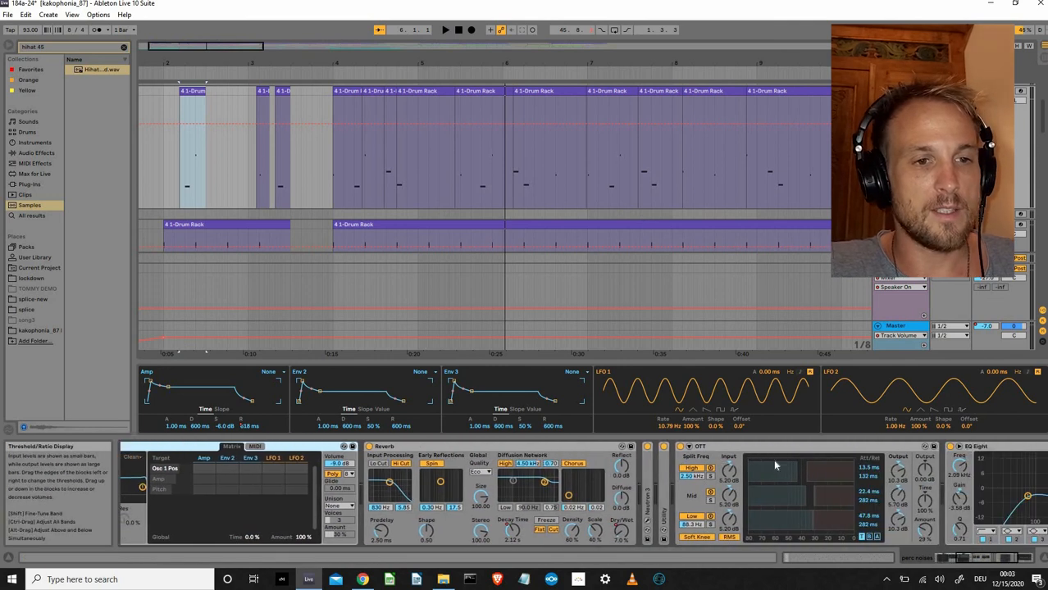